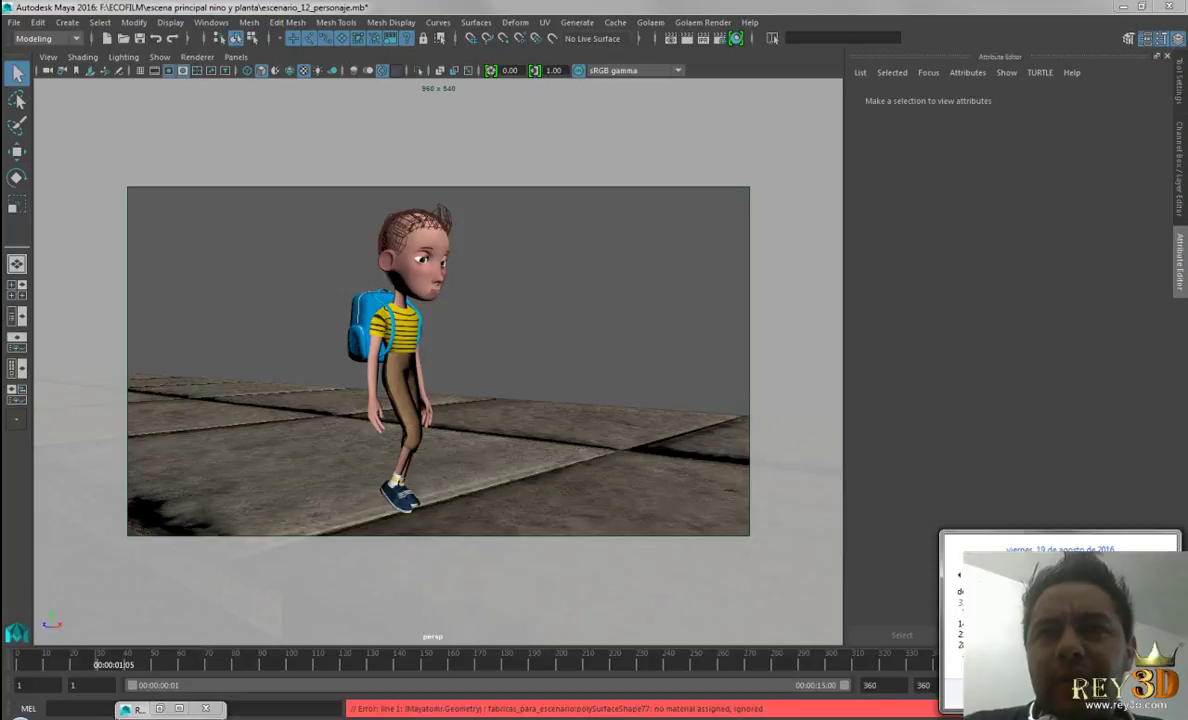
Rewind the timeline to frame 1 and play the boy's walk cycle twice.
key("Escape")
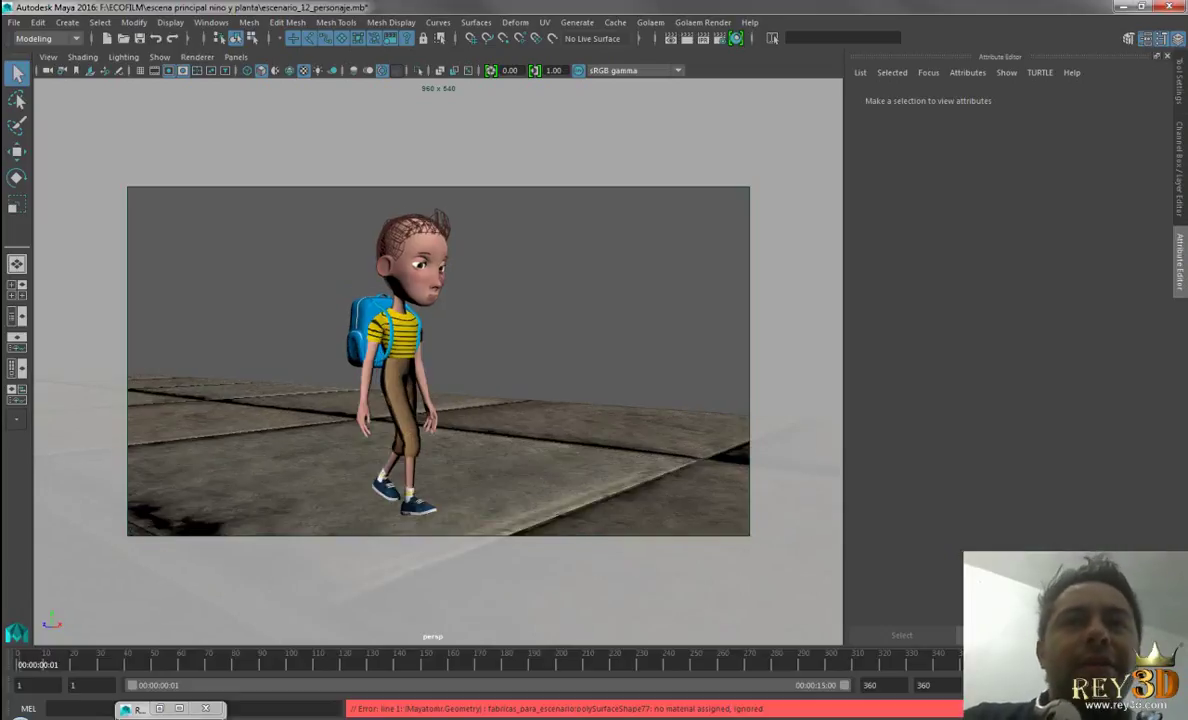
key("alt+shift+v")
key("alt+v")
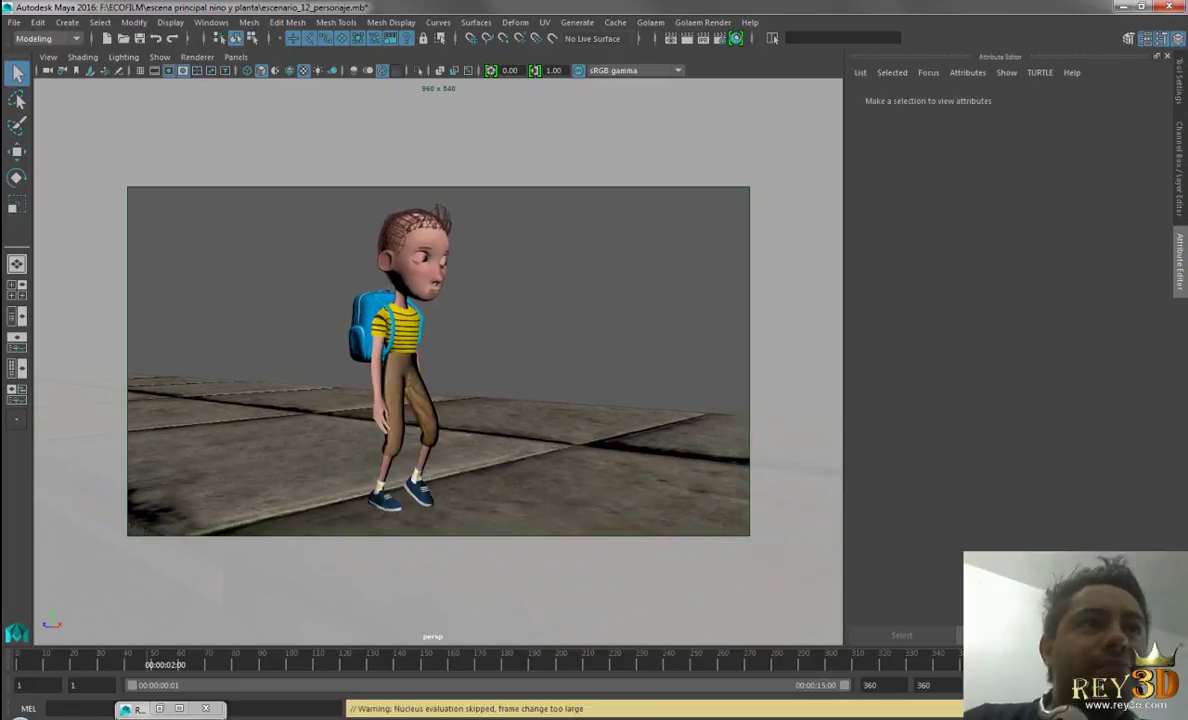
key("alt+v")
key("alt+shift+v")
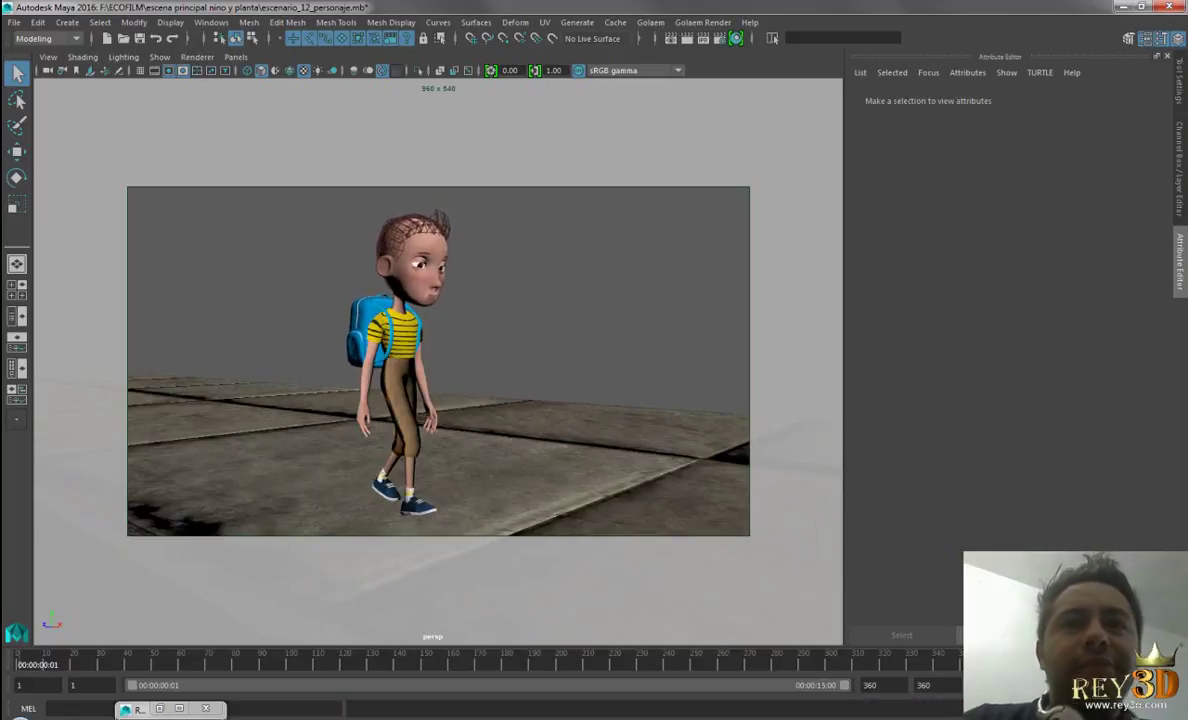
key("alt+v")
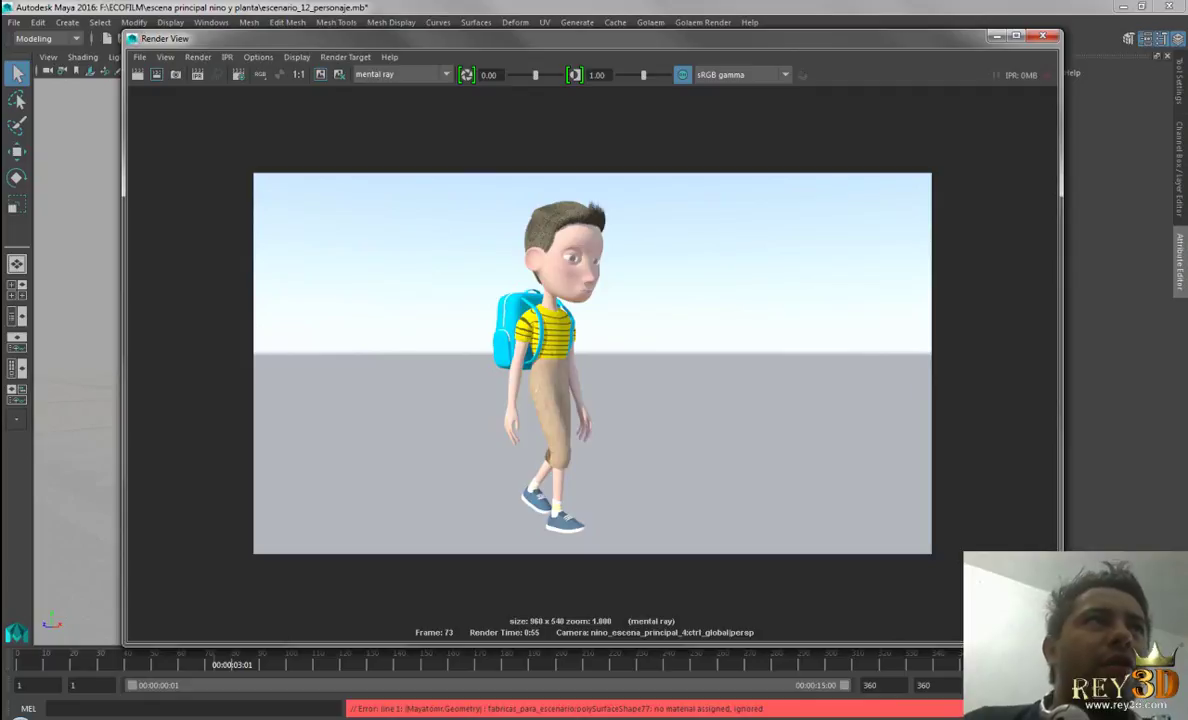
View the render without sRGB gamma, check its alpha silhouette, then return to RGB.
left_click(682, 74)
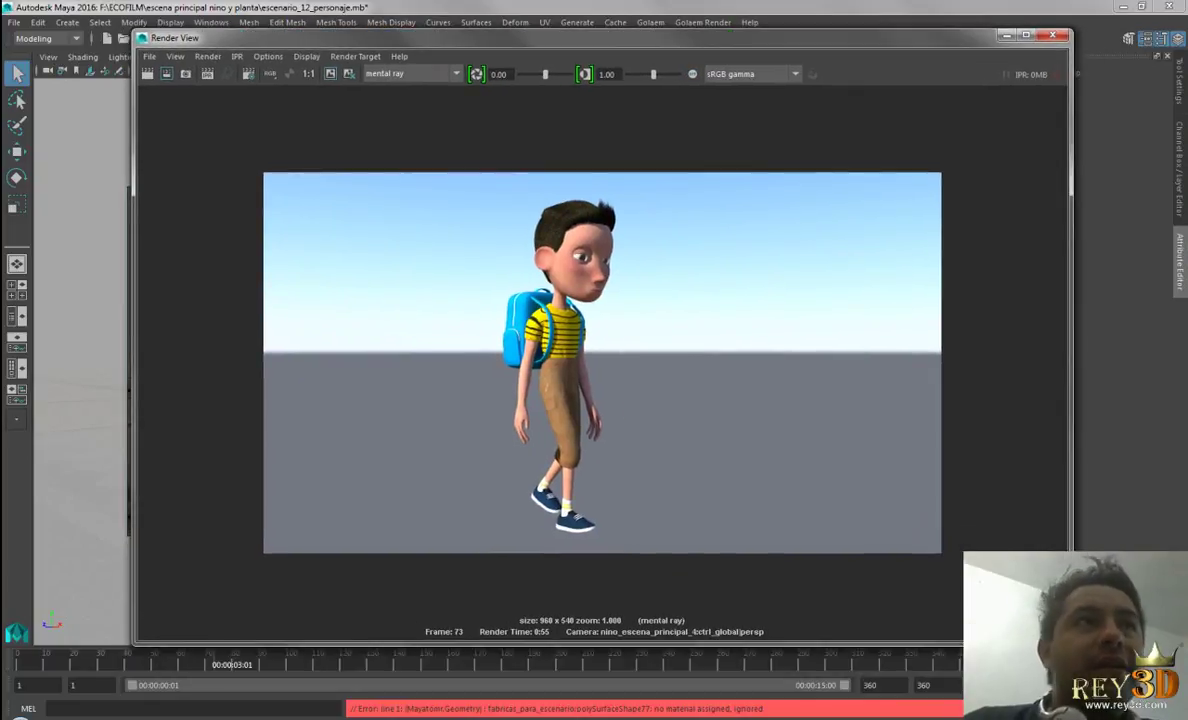
left_click(268, 70)
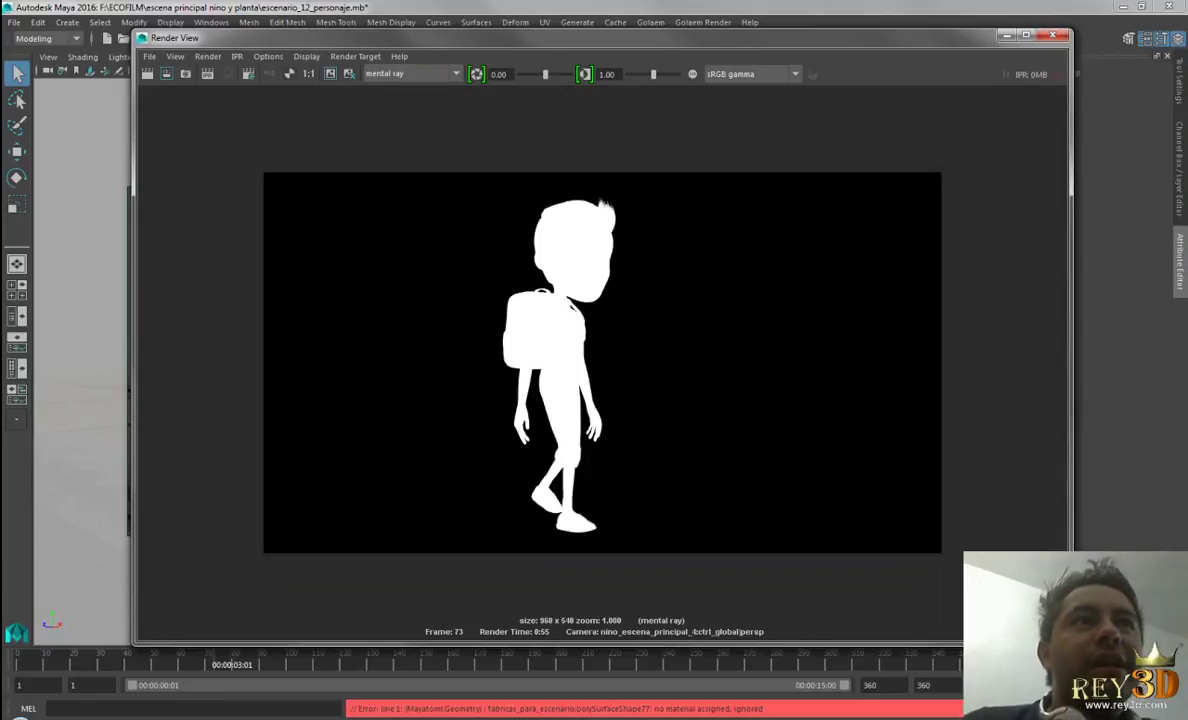
left_click(269, 72)
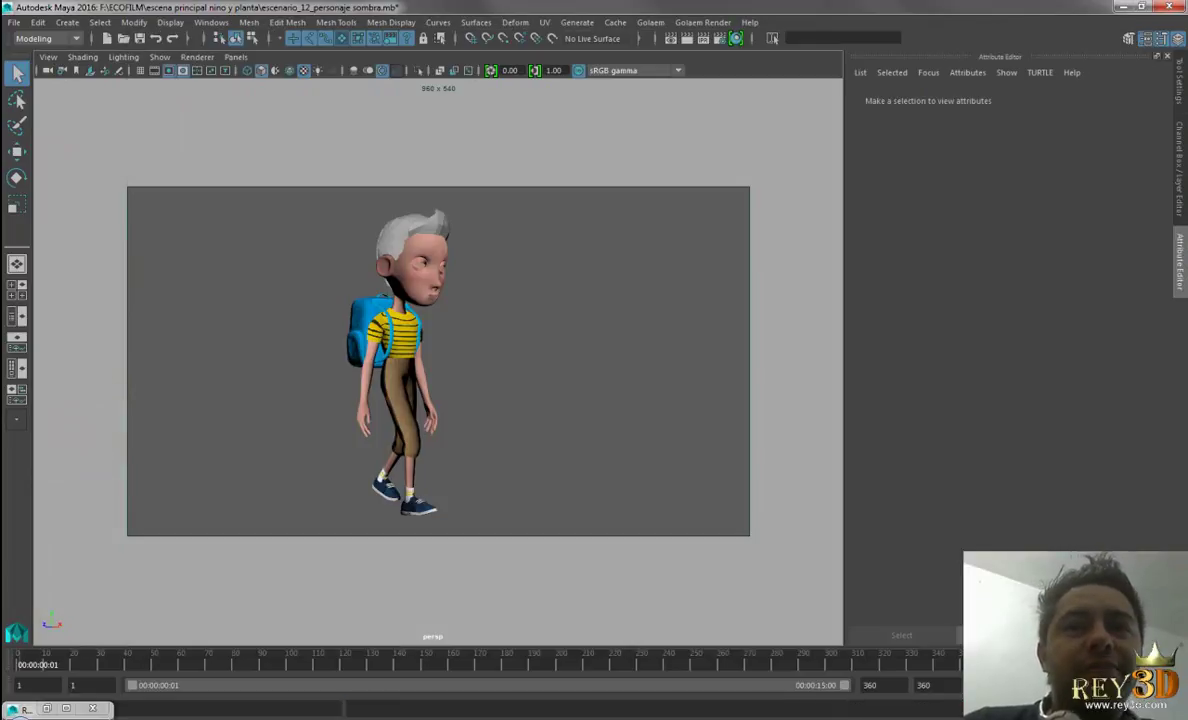
Preview the walk, then set Time Slider playback speed to Real-time [24 fps].
key("alt+v")
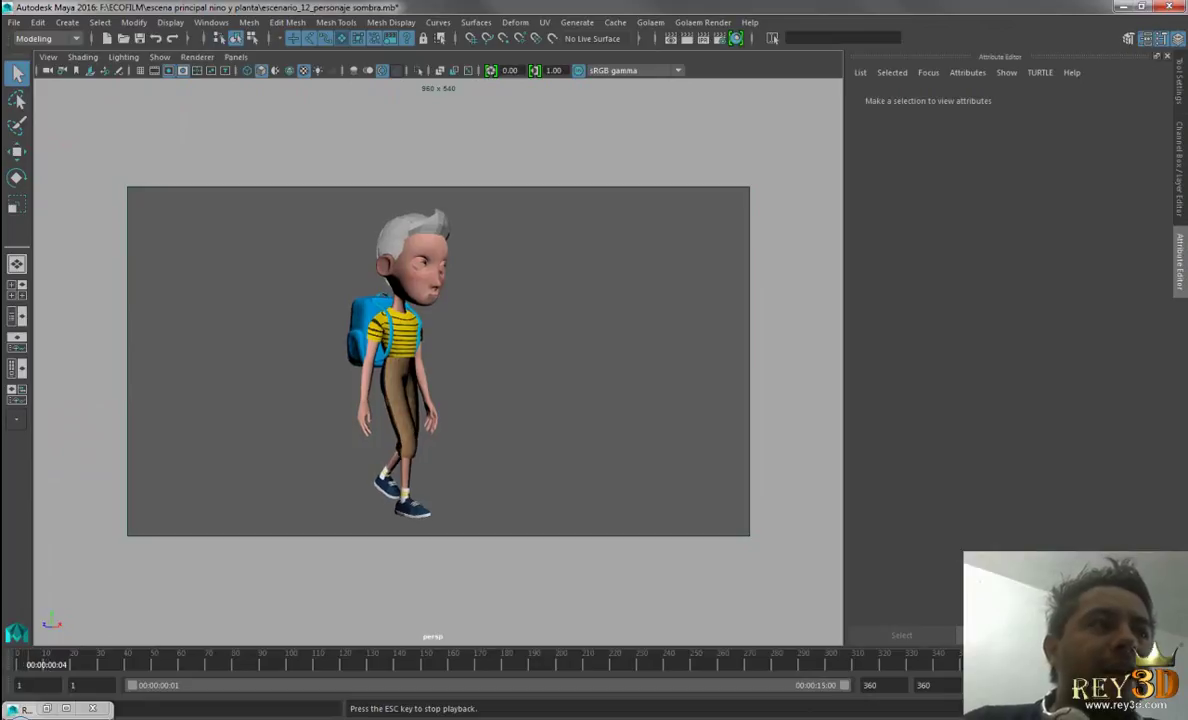
key("Escape")
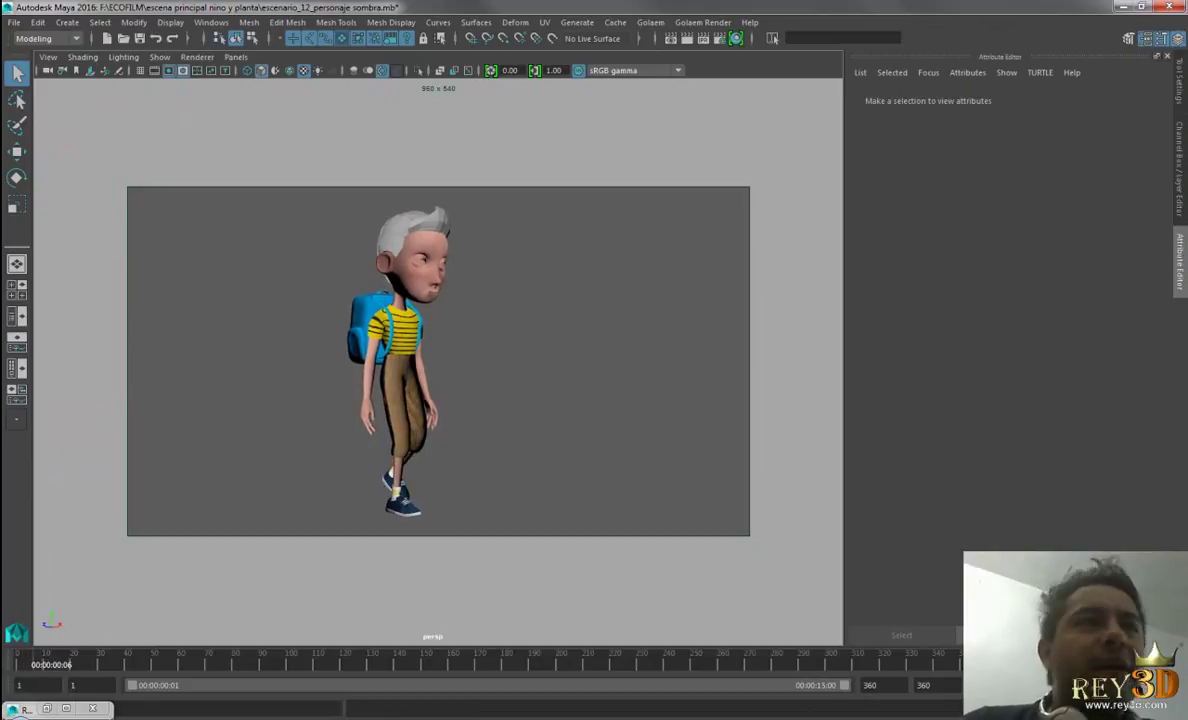
left_click(1175, 685)
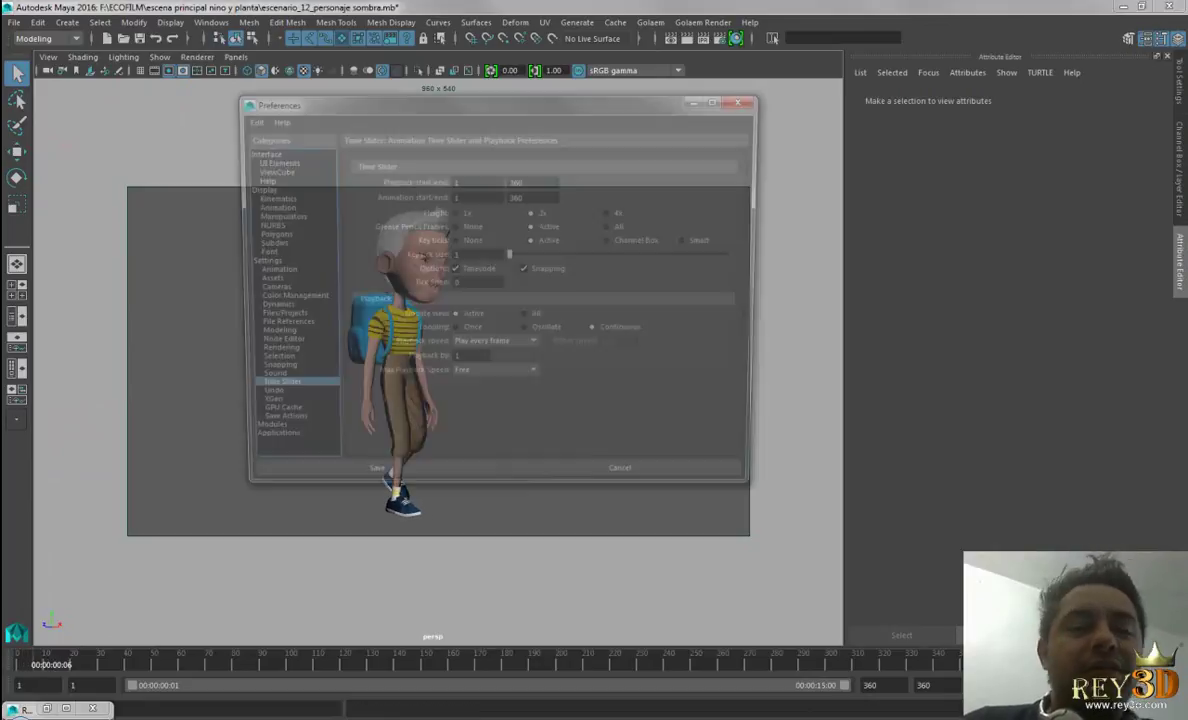
left_click(495, 346)
left_click(460, 349)
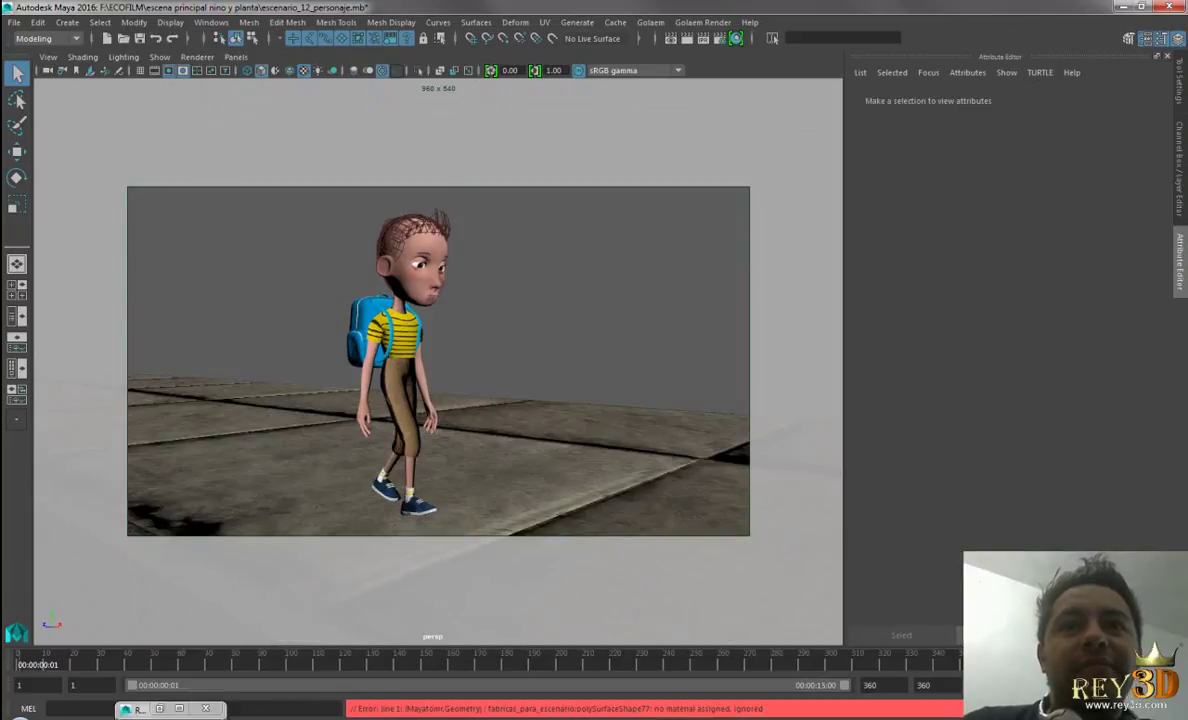
Play the walk at real-time speed, checking the render's alpha channel between playbacks.
key("alt+v")
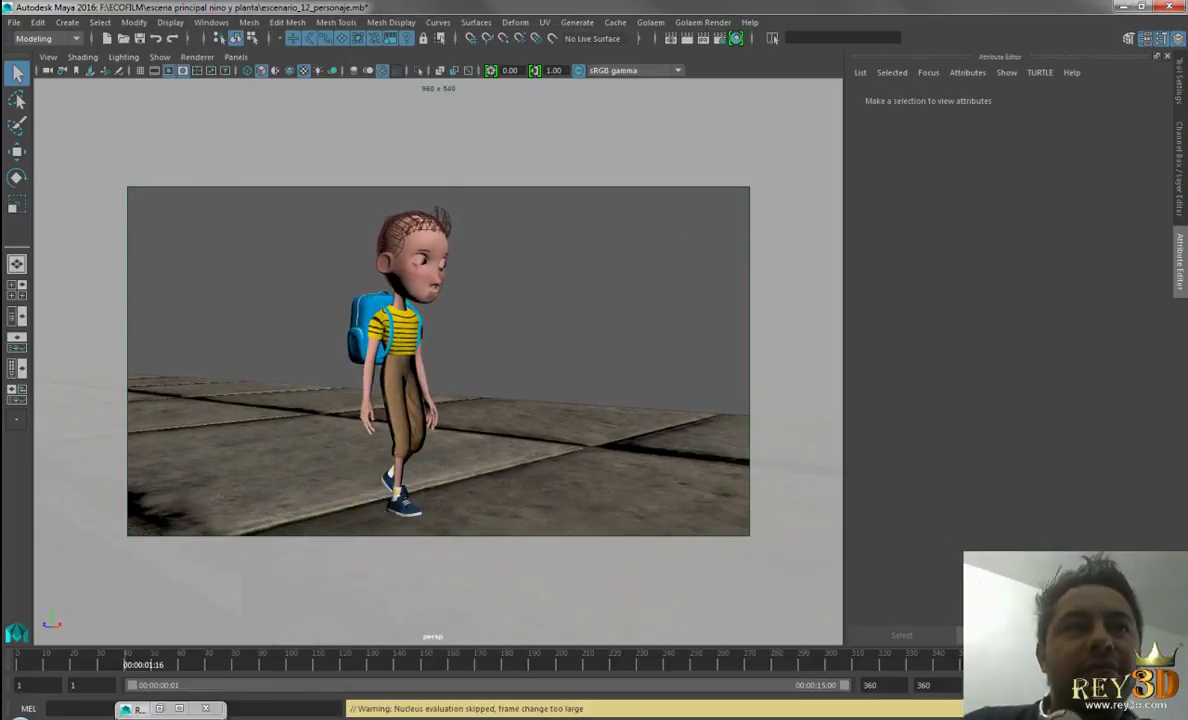
key("Escape")
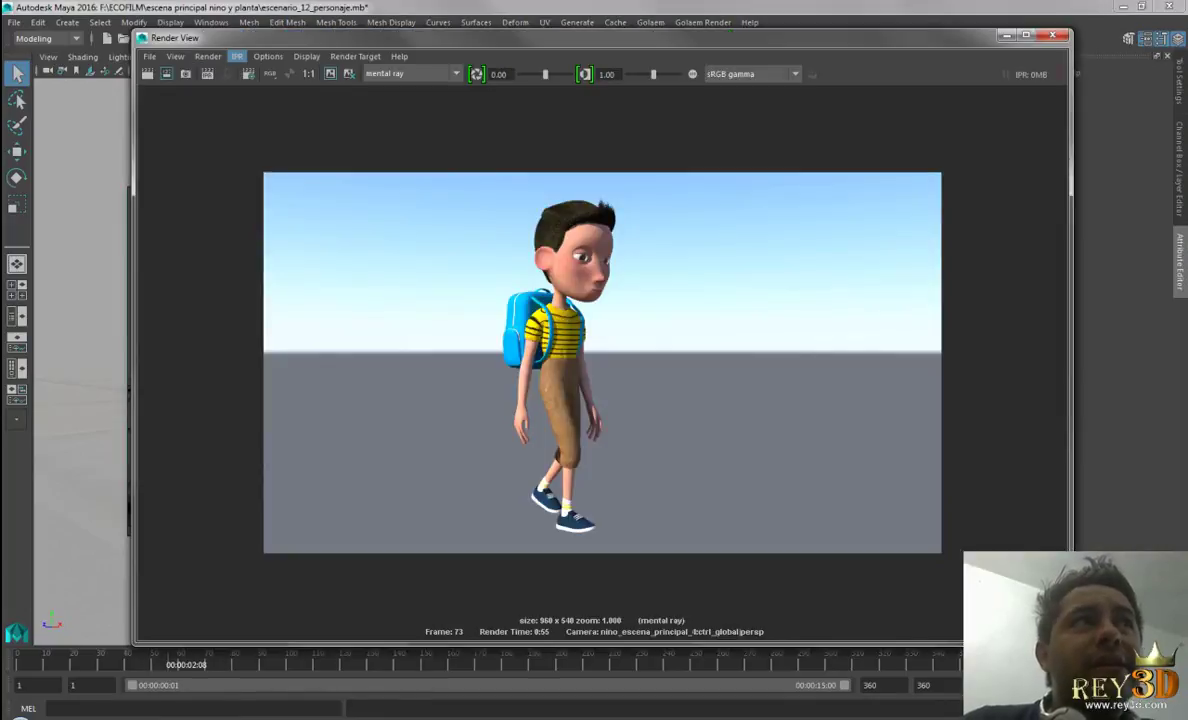
left_click(270, 74)
left_click(270, 74)
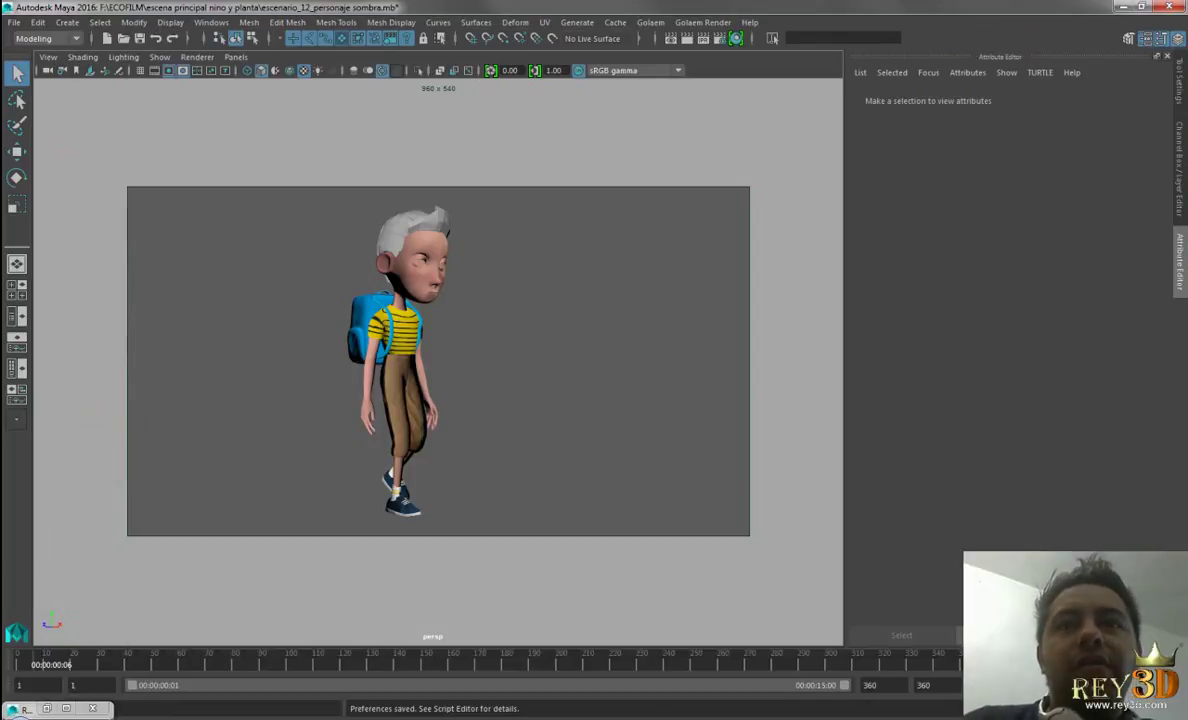
key("alt+v")
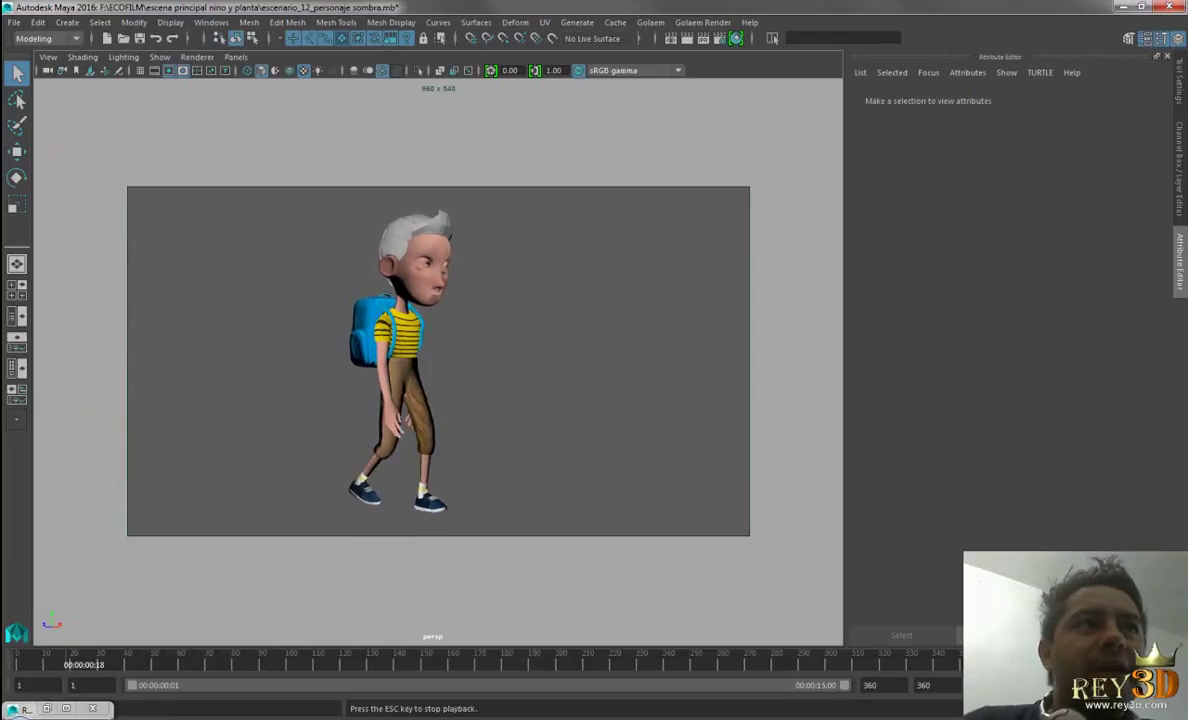
key("Escape")
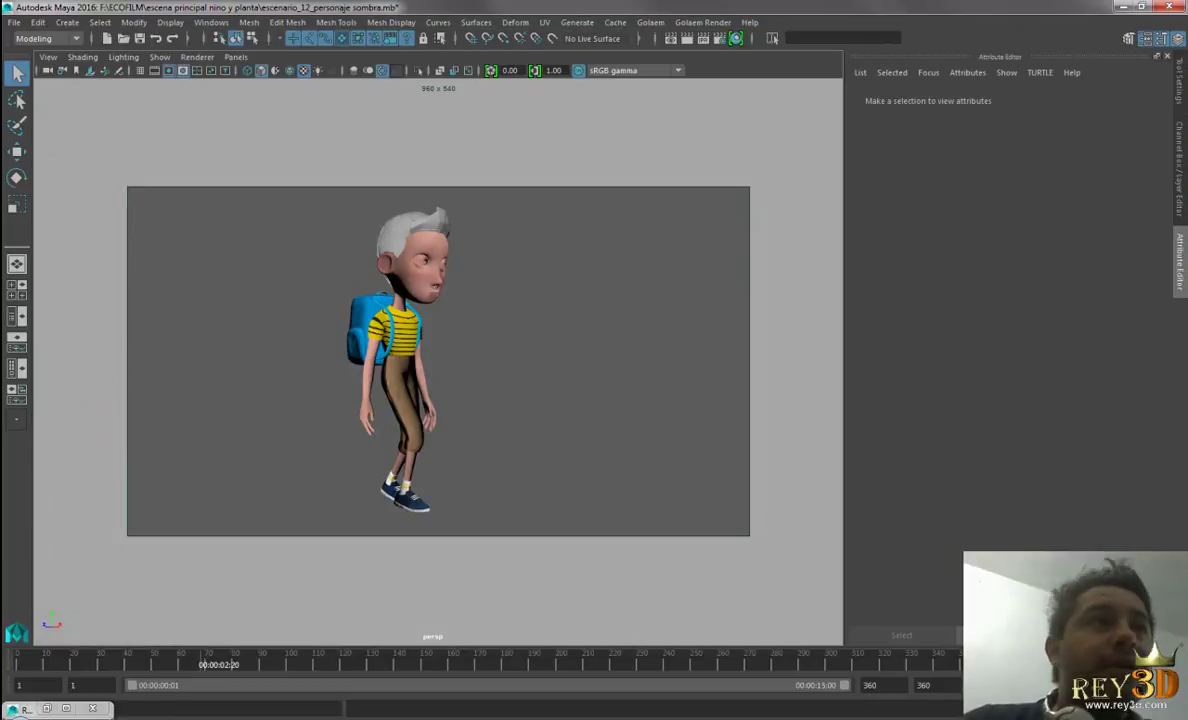
left_click(400, 350)
left_click(620, 460)
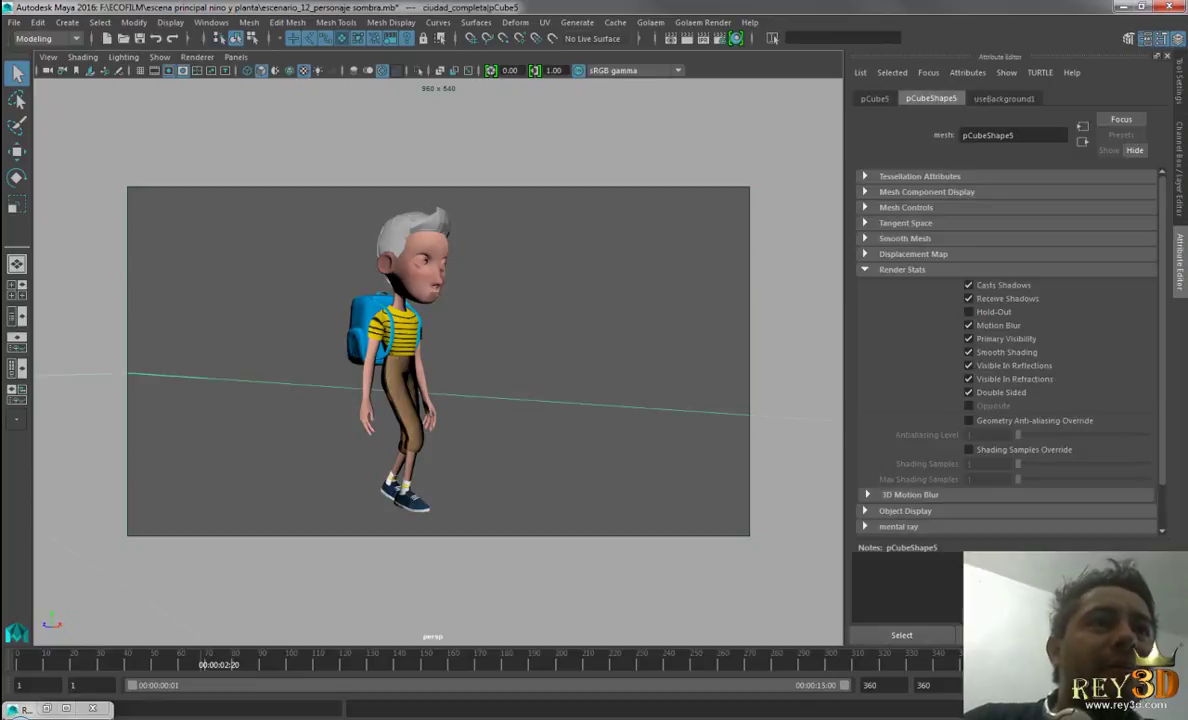
left_click(440, 394)
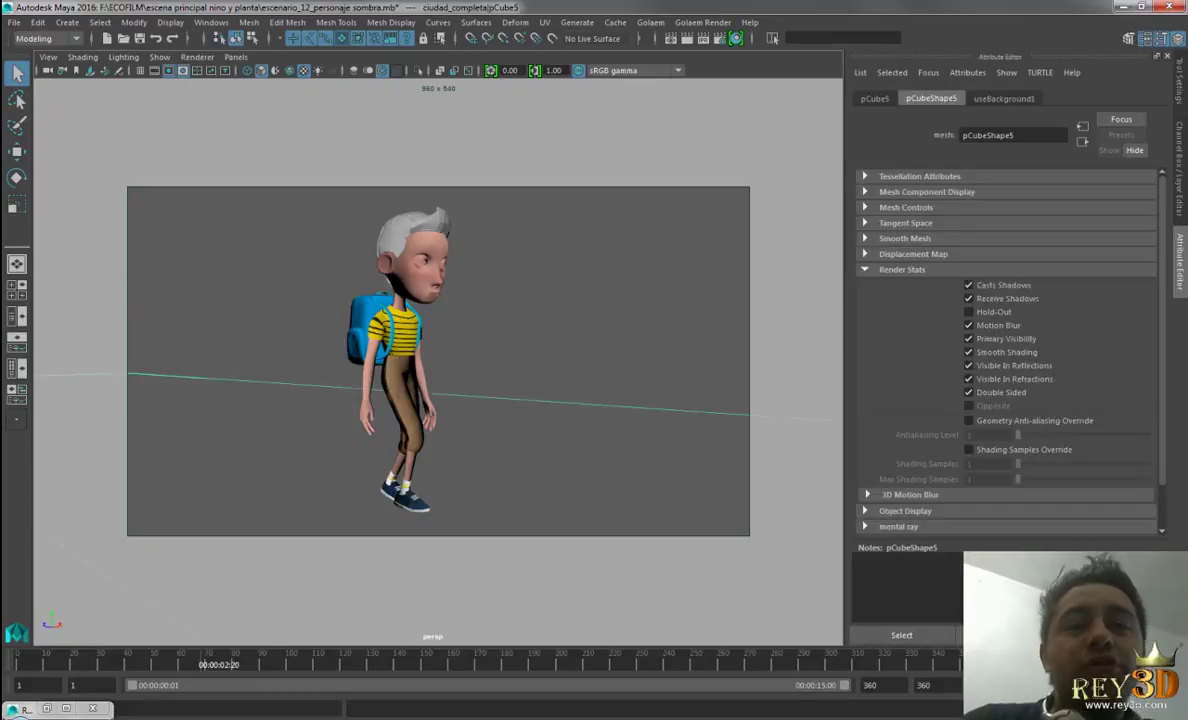
left_click(560, 340)
left_click_drag(557, 312, 605, 405)
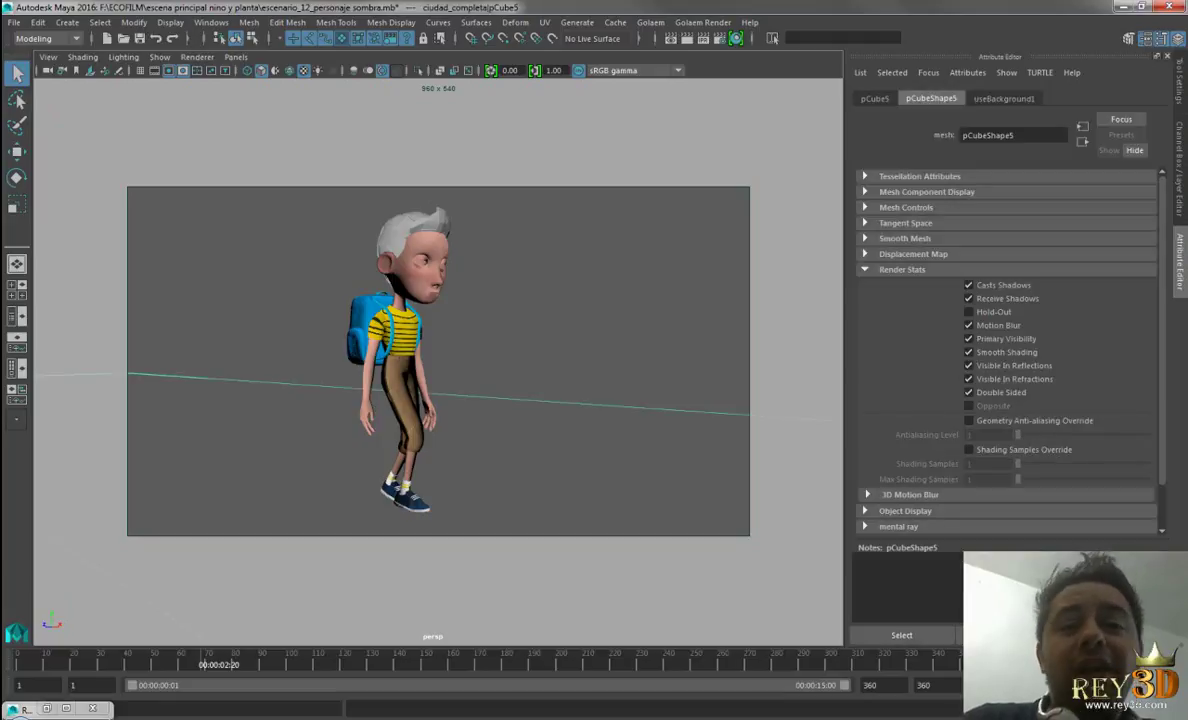
right_click_drag(560, 320, 550, 650)
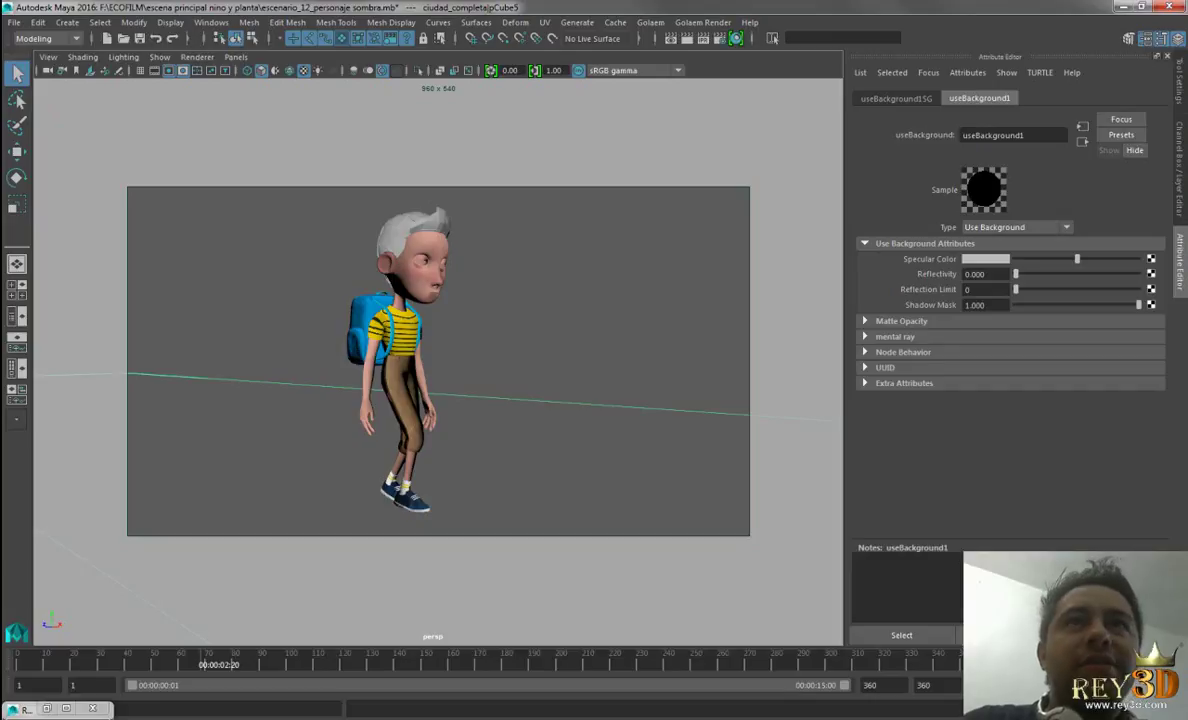
key("Delete")
key("ctrl+z")
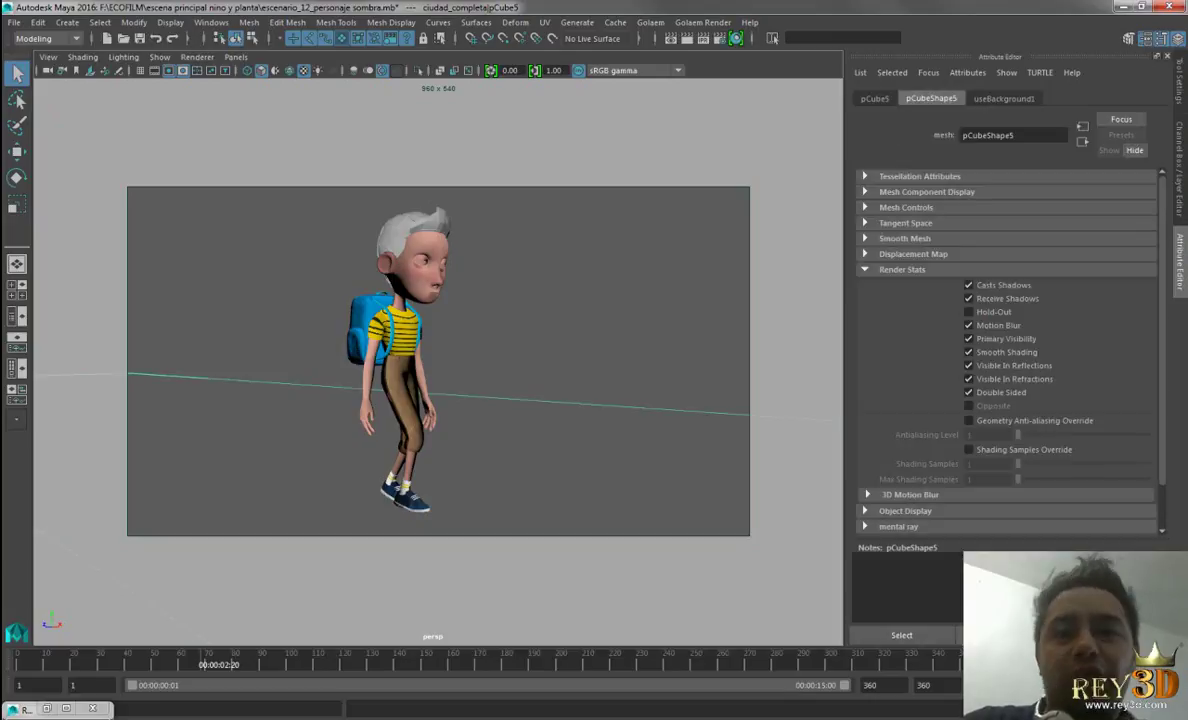
right_click(685, 320)
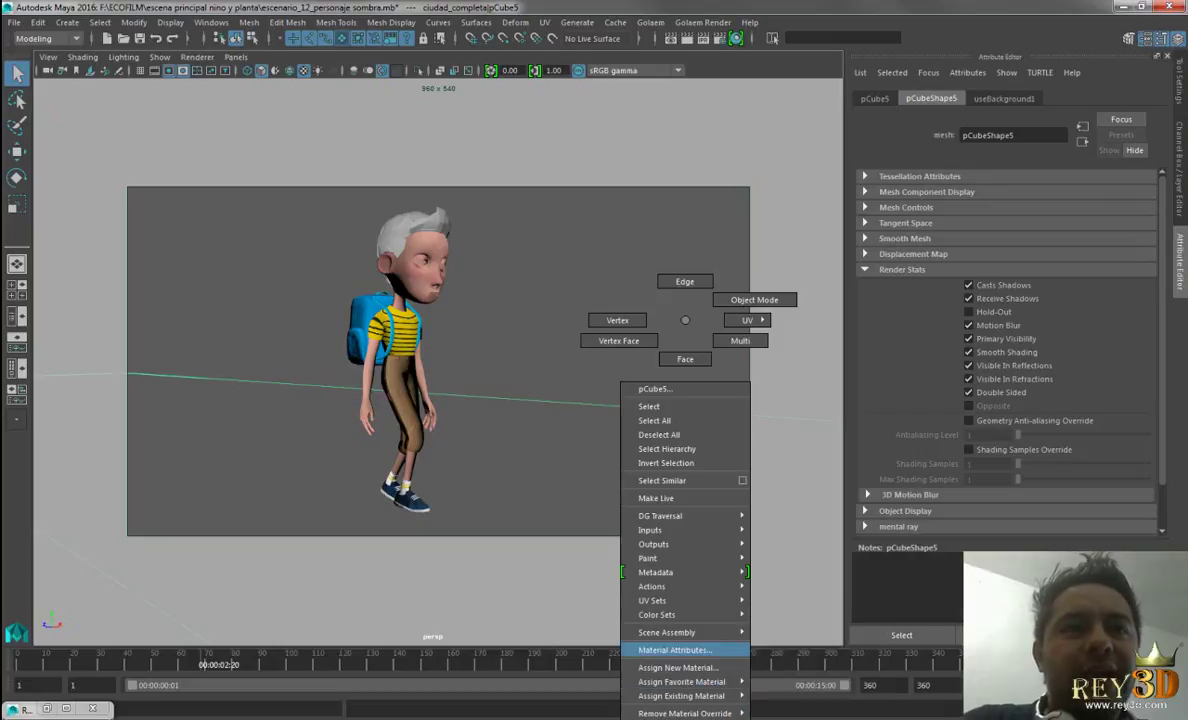
Select the boy's hair and confirm its Render Stats: Casts Shadows on, Primary Visibility off.
left_click_drag(658, 313, 600, 250)
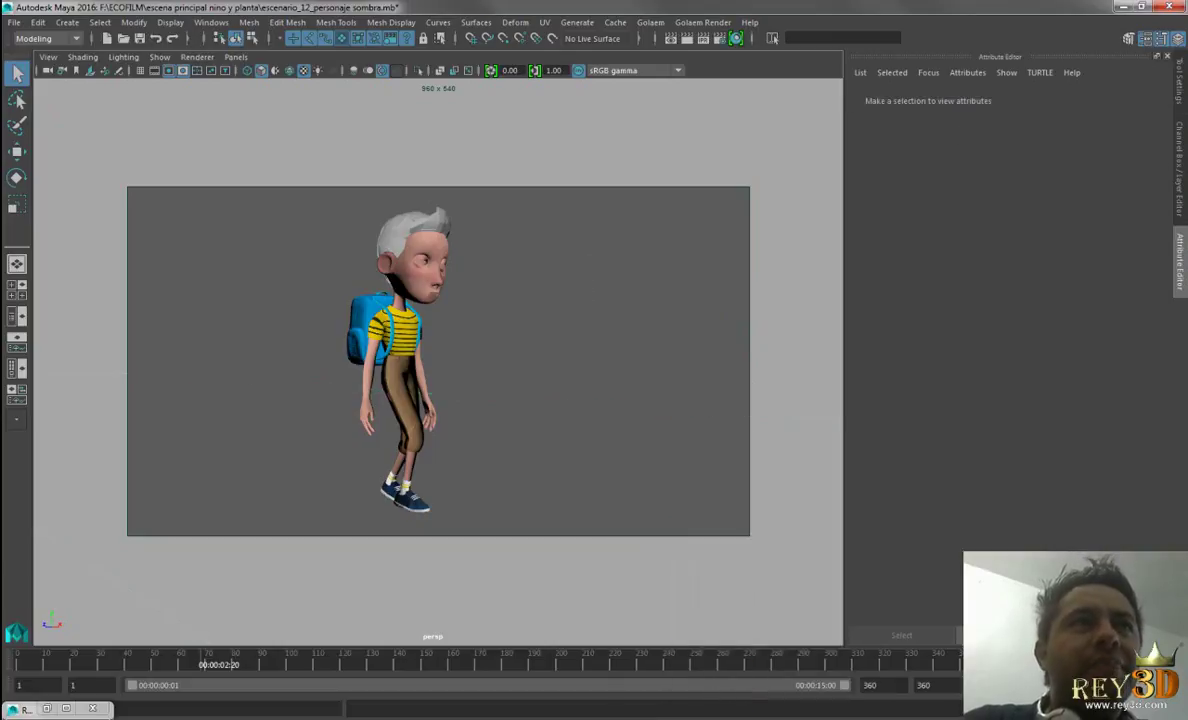
left_click(400, 340)
left_click(600, 300)
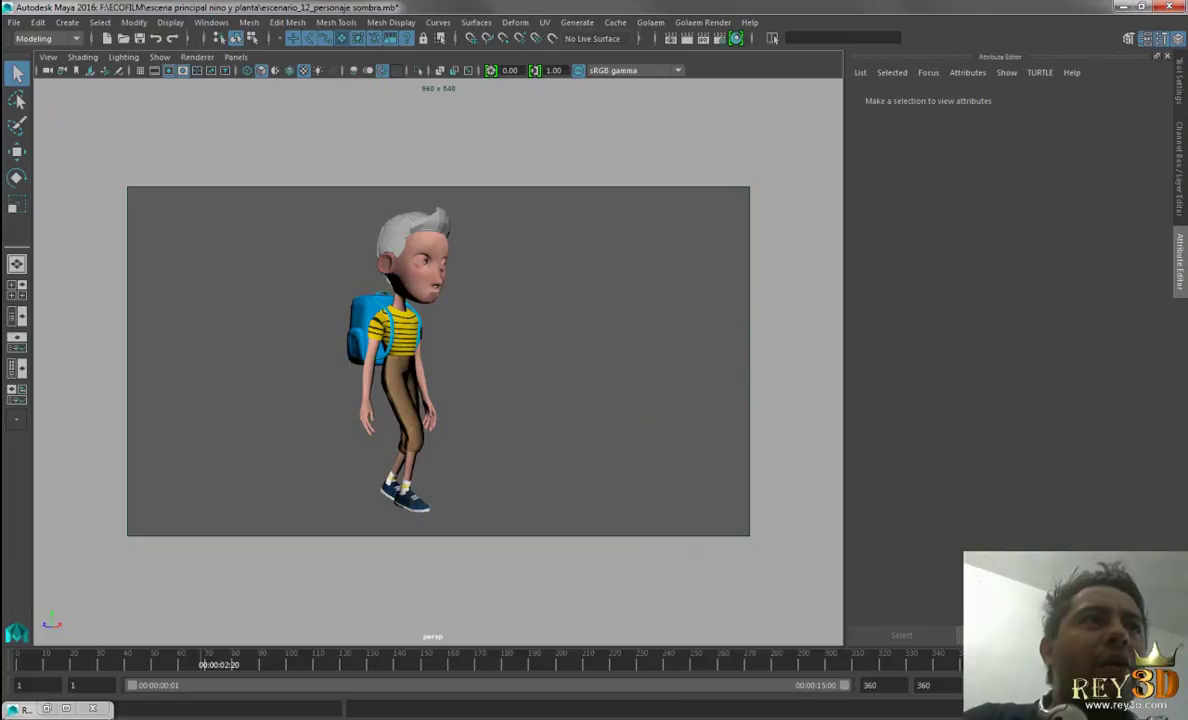
left_click(400, 340)
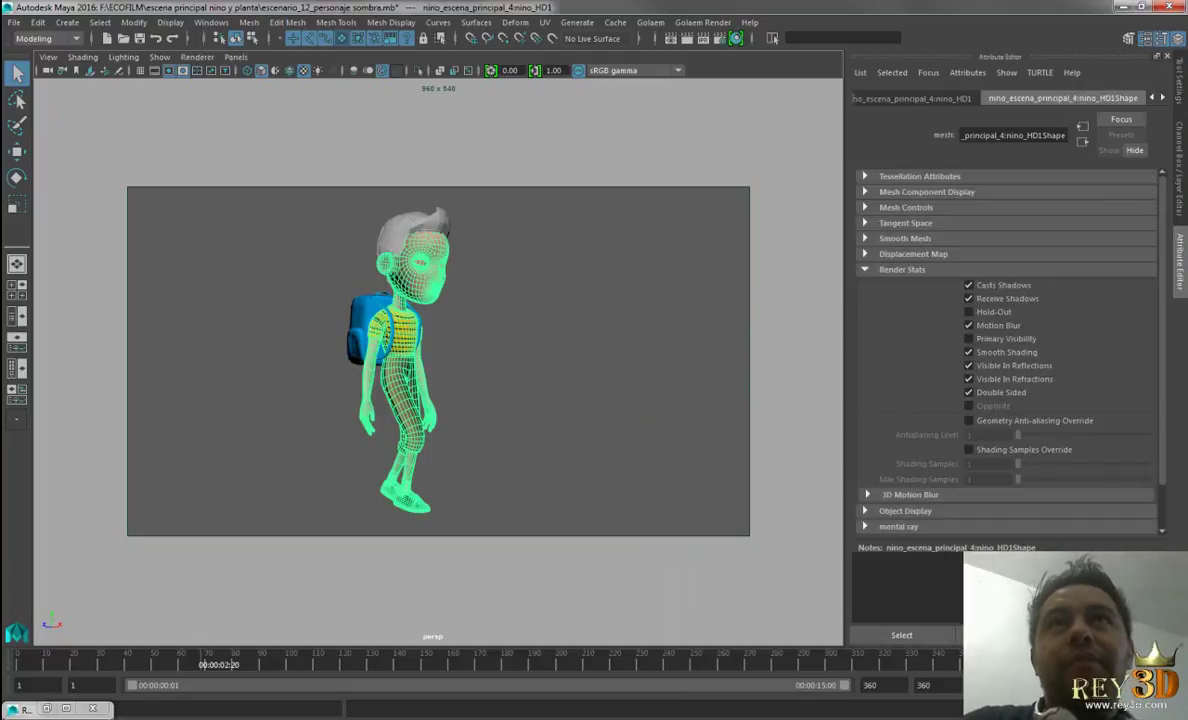
key("ctrl+a")
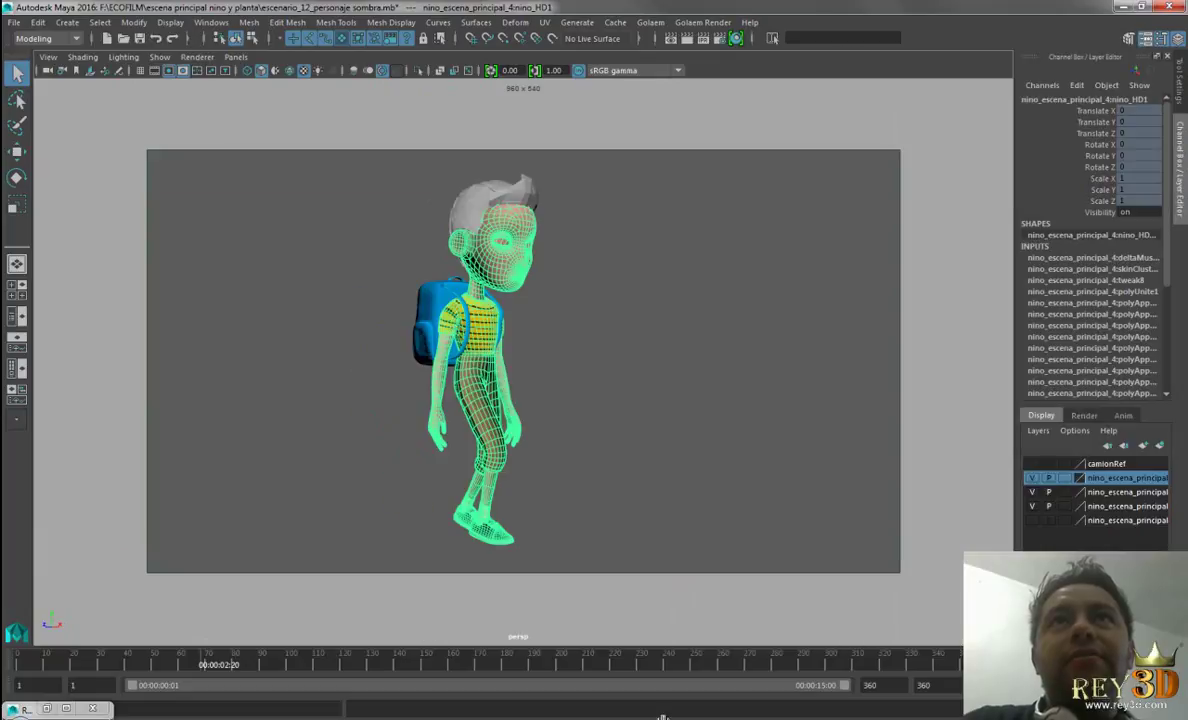
key("ctrl+a")
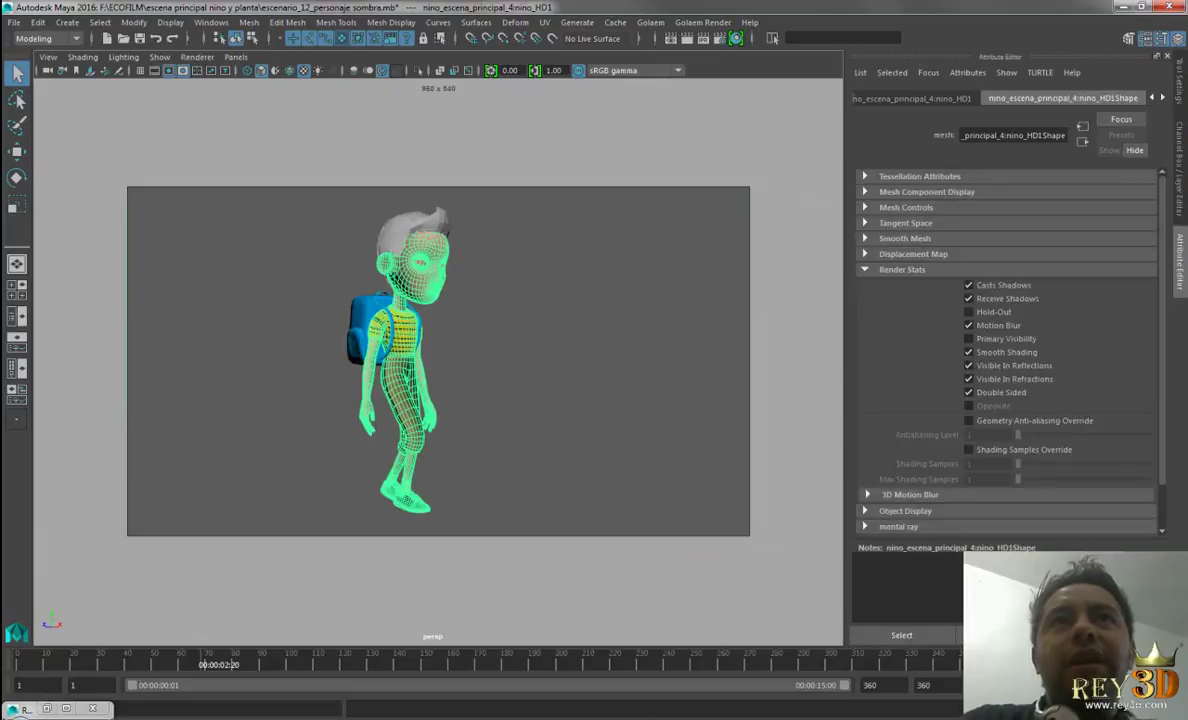
left_click(900, 269)
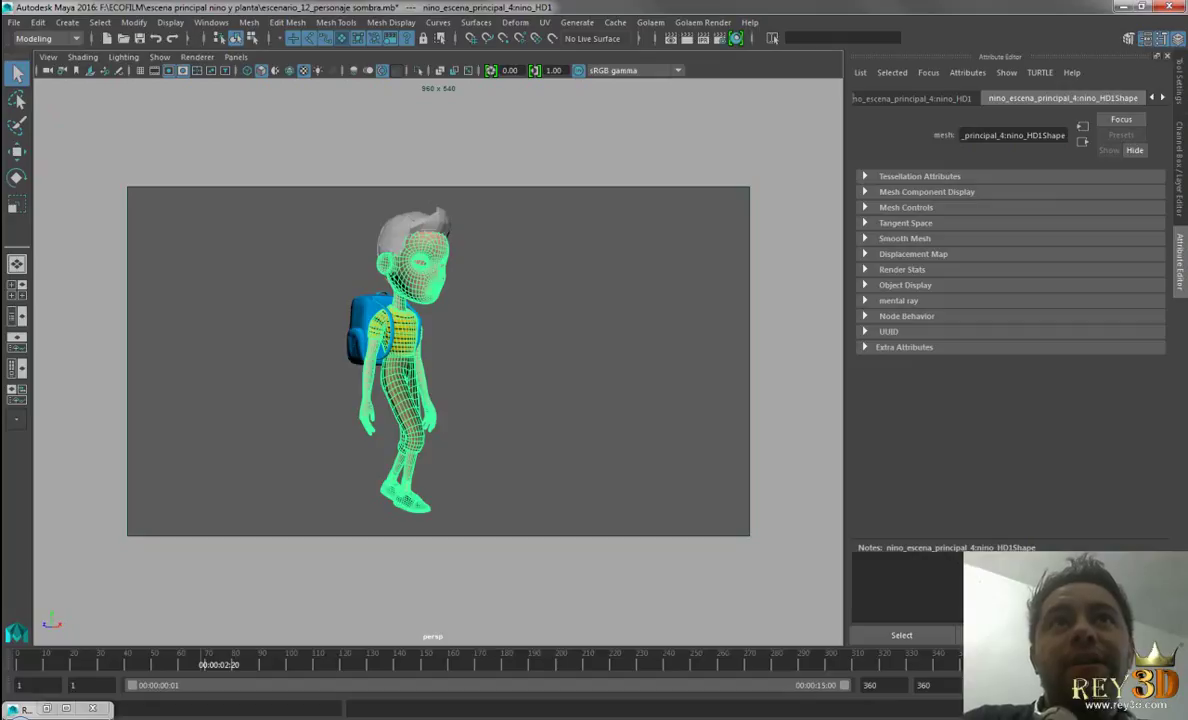
left_click(900, 269)
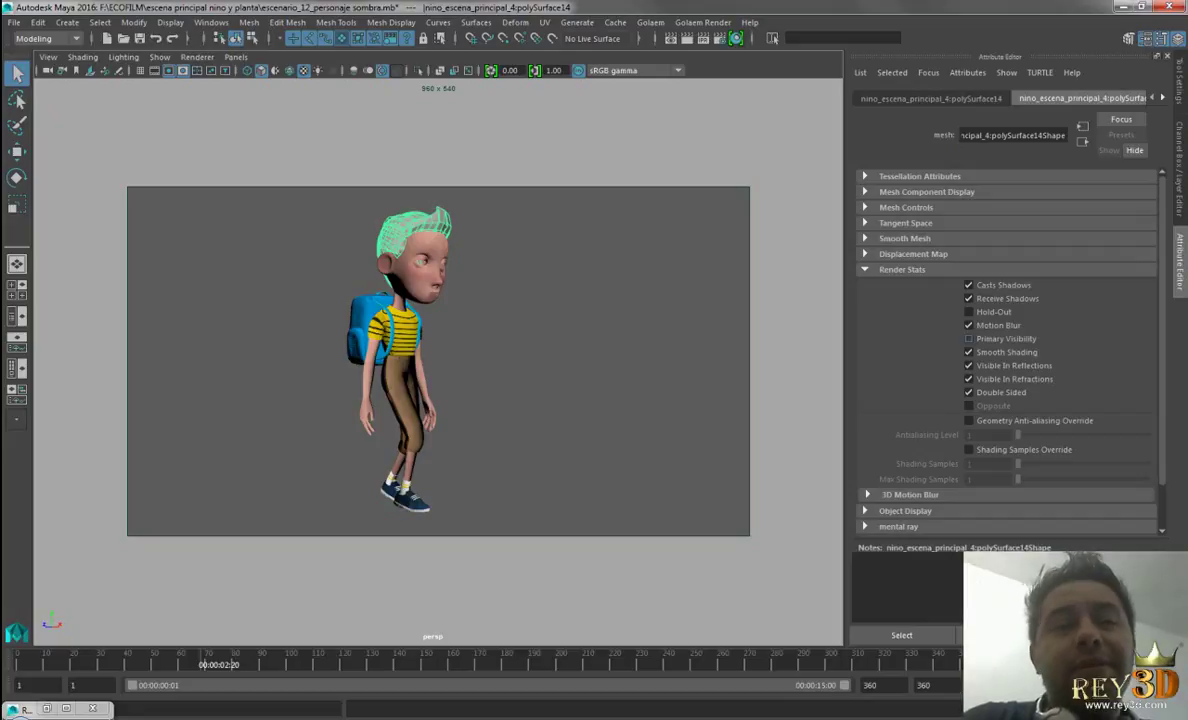
Check the backpack and body mesh Render Stats the same way, then clear the selection.
left_click(360, 325)
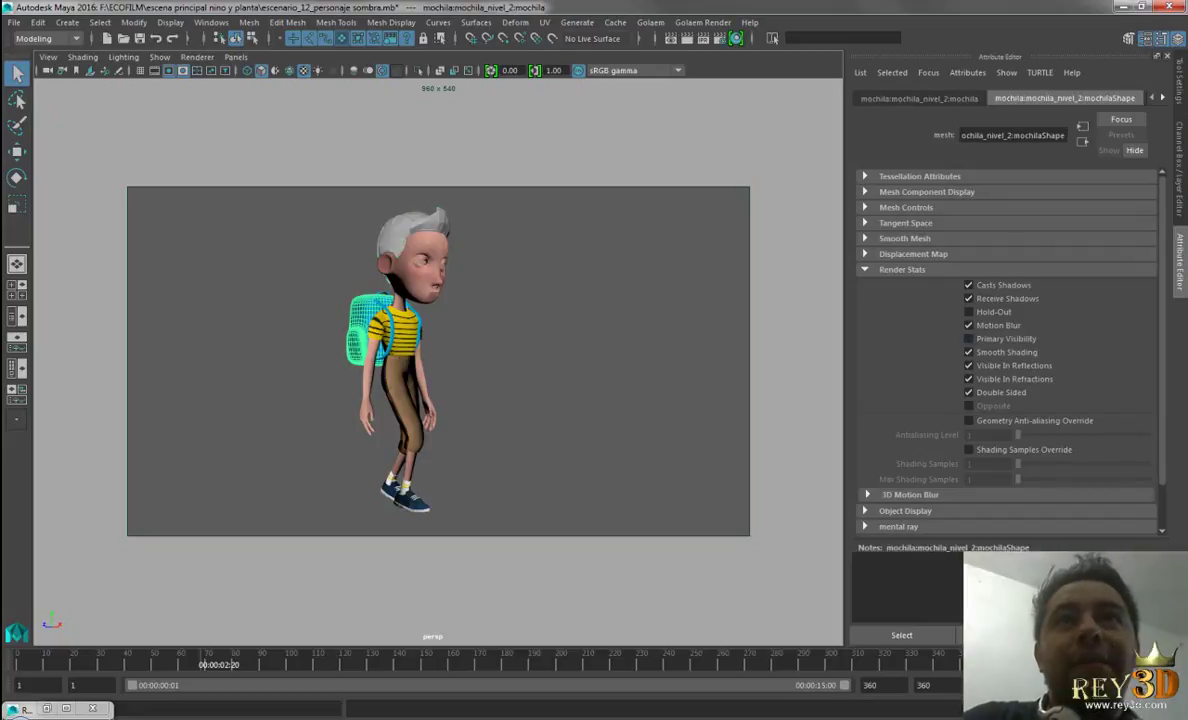
left_click(400, 380)
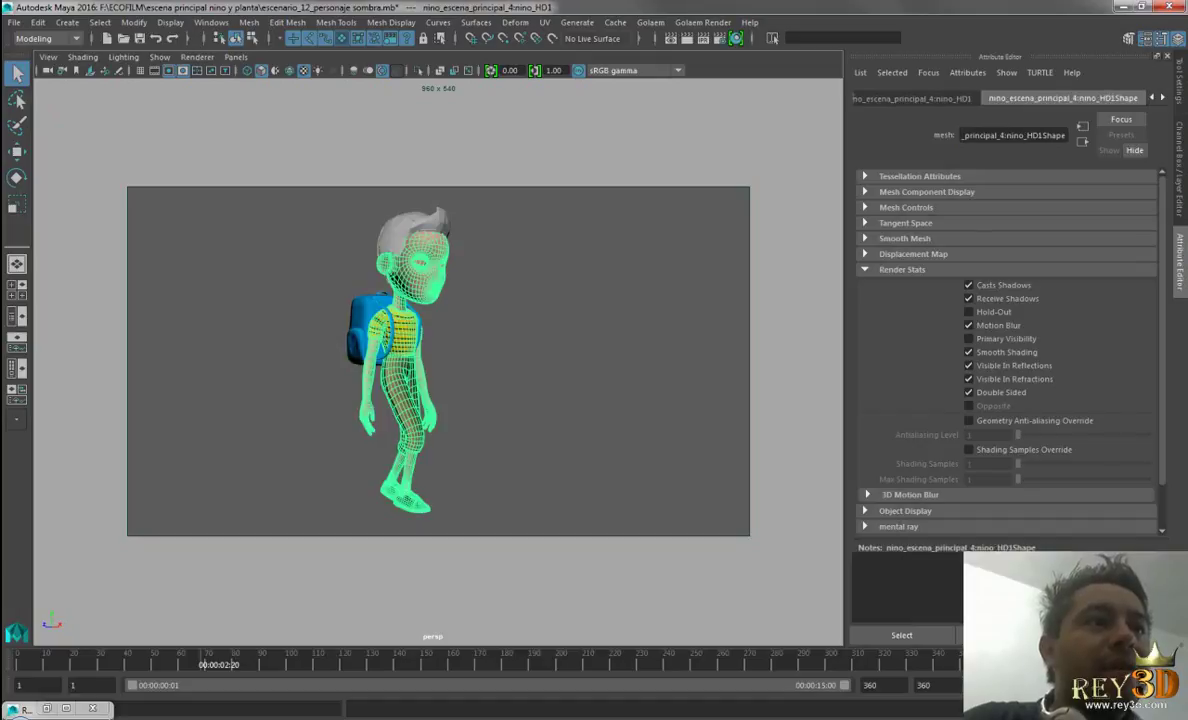
key("Escape")
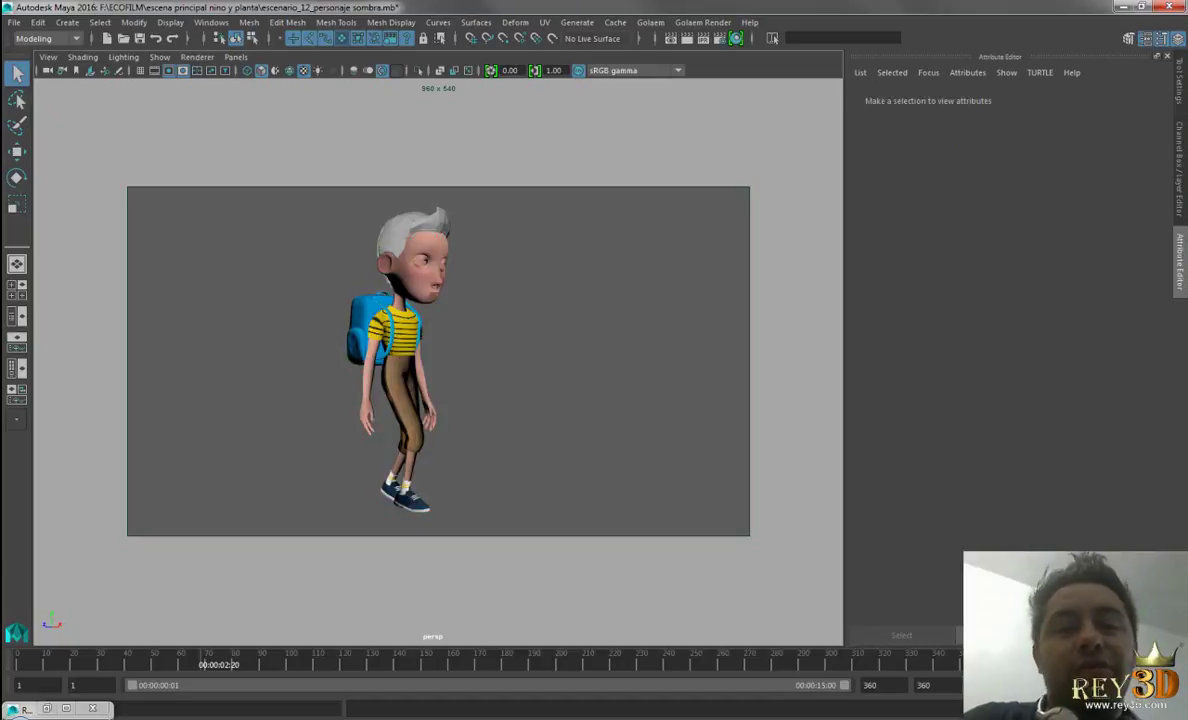
Render frame 68 with mental ray, showing only the boy's white shadow on black.
left_click(670, 38)
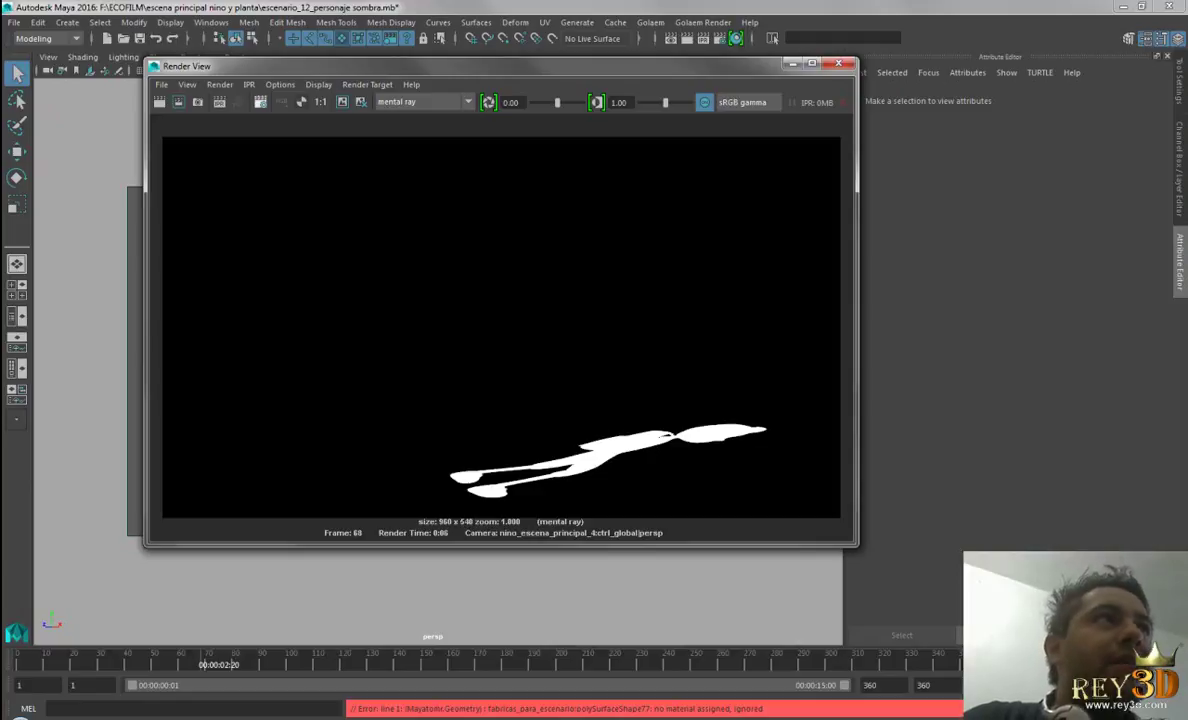
Bring up Render Settings and move it aside so the shadow render stays visible.
left_click(242, 95)
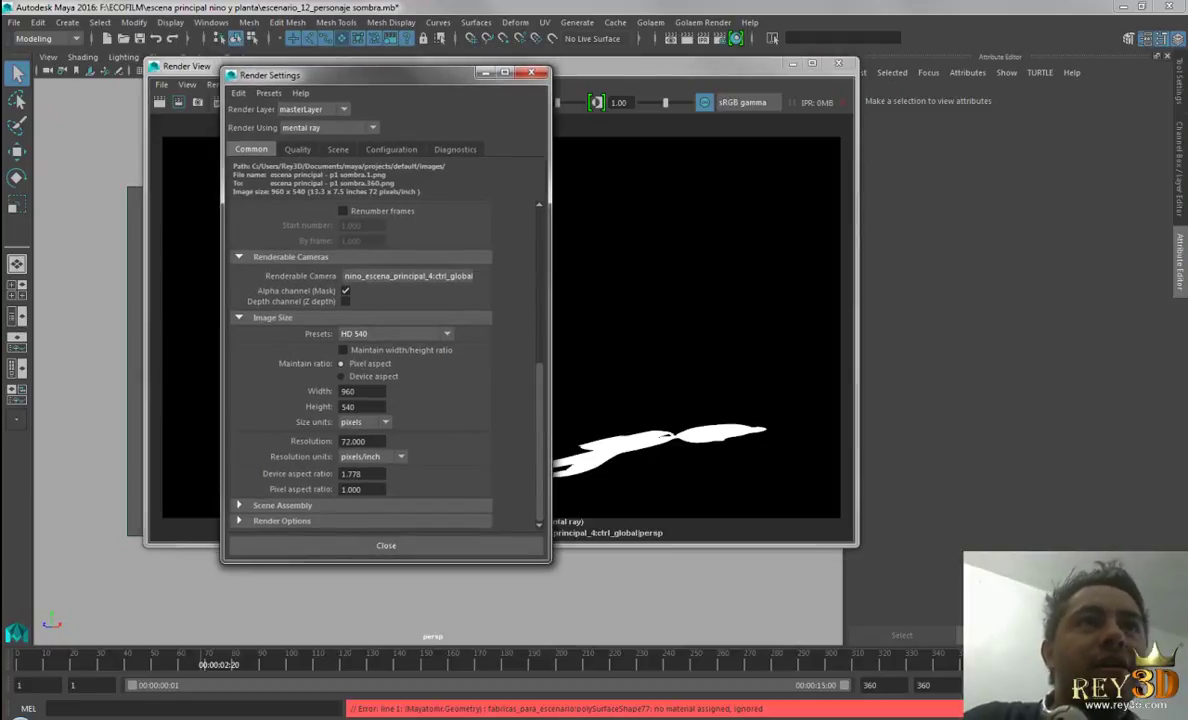
left_click_drag(280, 75, 170, 55)
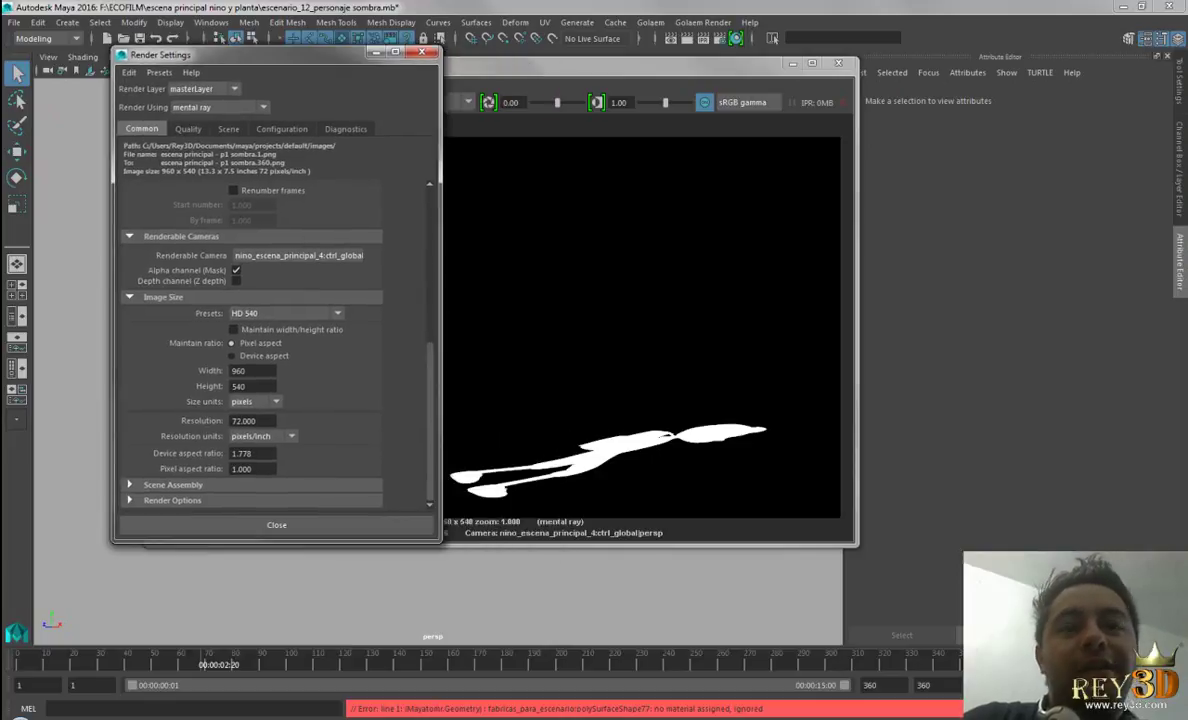
left_click_drag(170, 55, 351, 55)
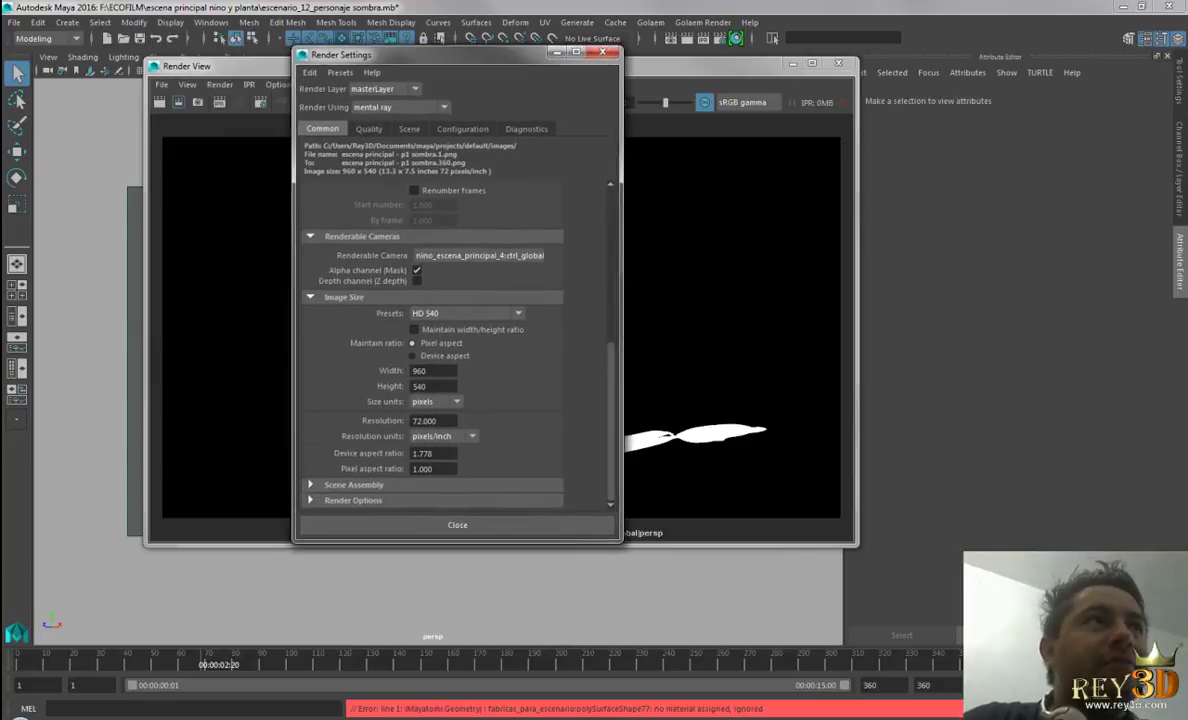
scroll(455, 340, "up", 2)
scroll(455, 340, "up", 3)
scroll(455, 340, "up", 1)
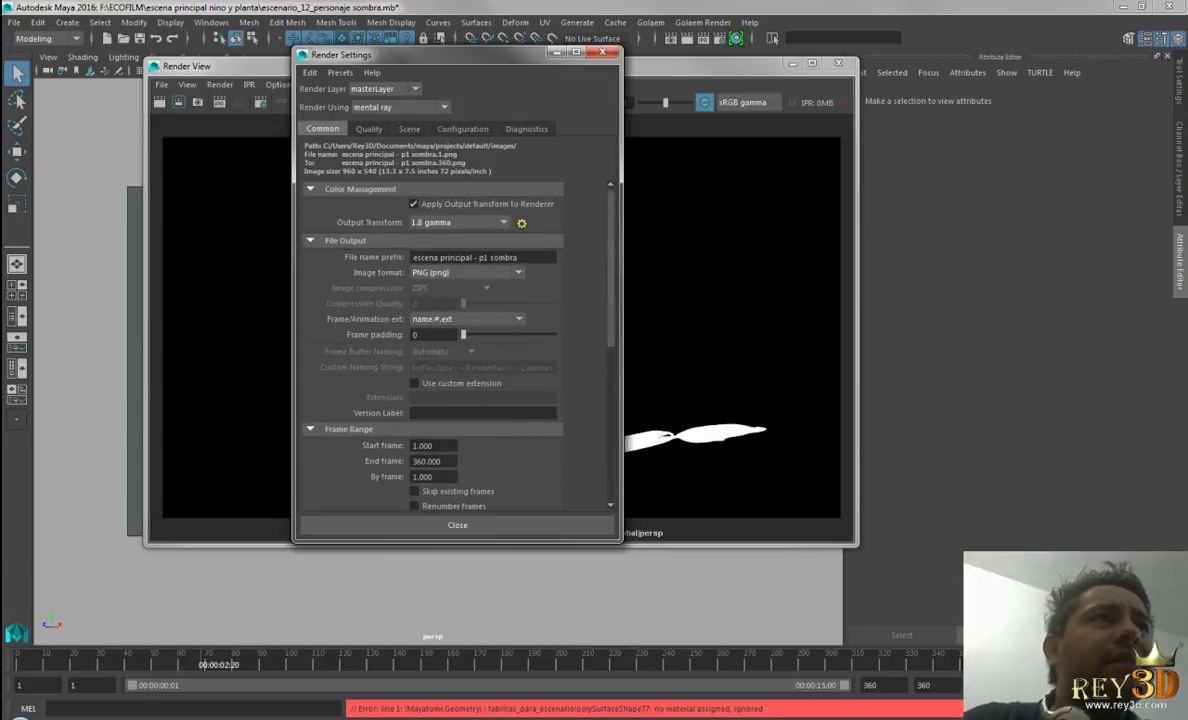
Confirm the File Output image format stays PNG (png) with frame range 1–360.
left_click(465, 272)
scroll(460, 358, "down", 2)
scroll(460, 350, "down", 1)
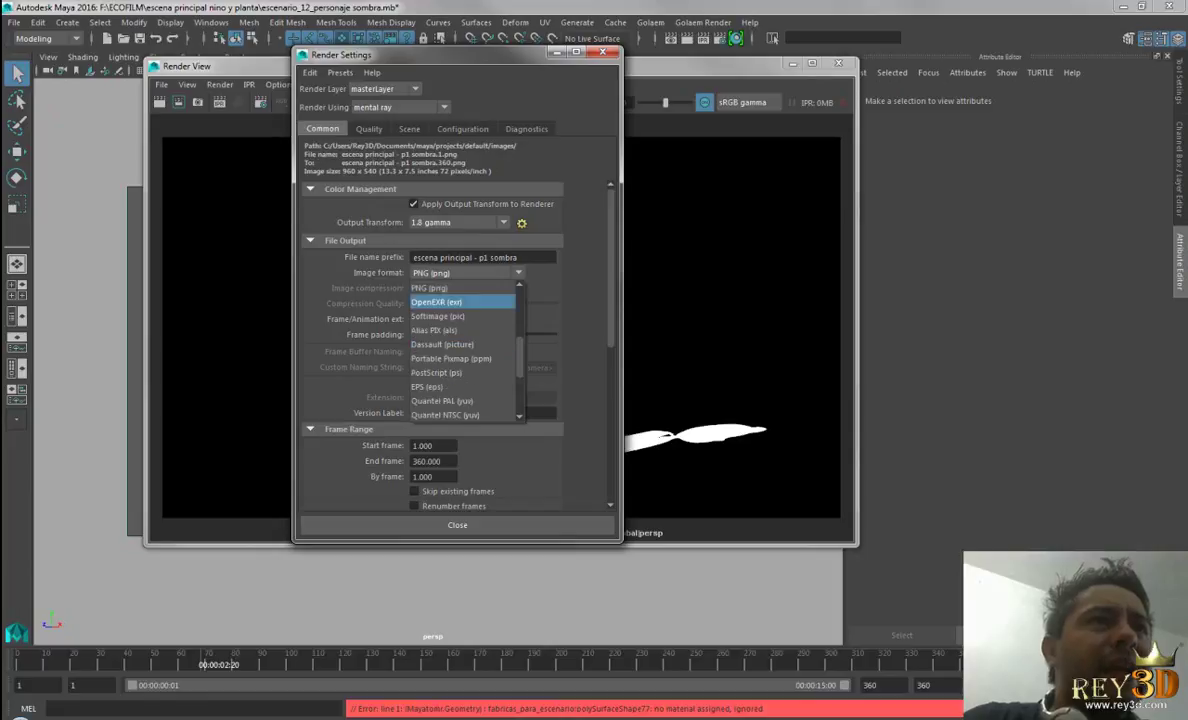
scroll(460, 350, "up", 1)
scroll(460, 350, "up", 1)
scroll(460, 350, "up", 2)
scroll(465, 350, "up", 1)
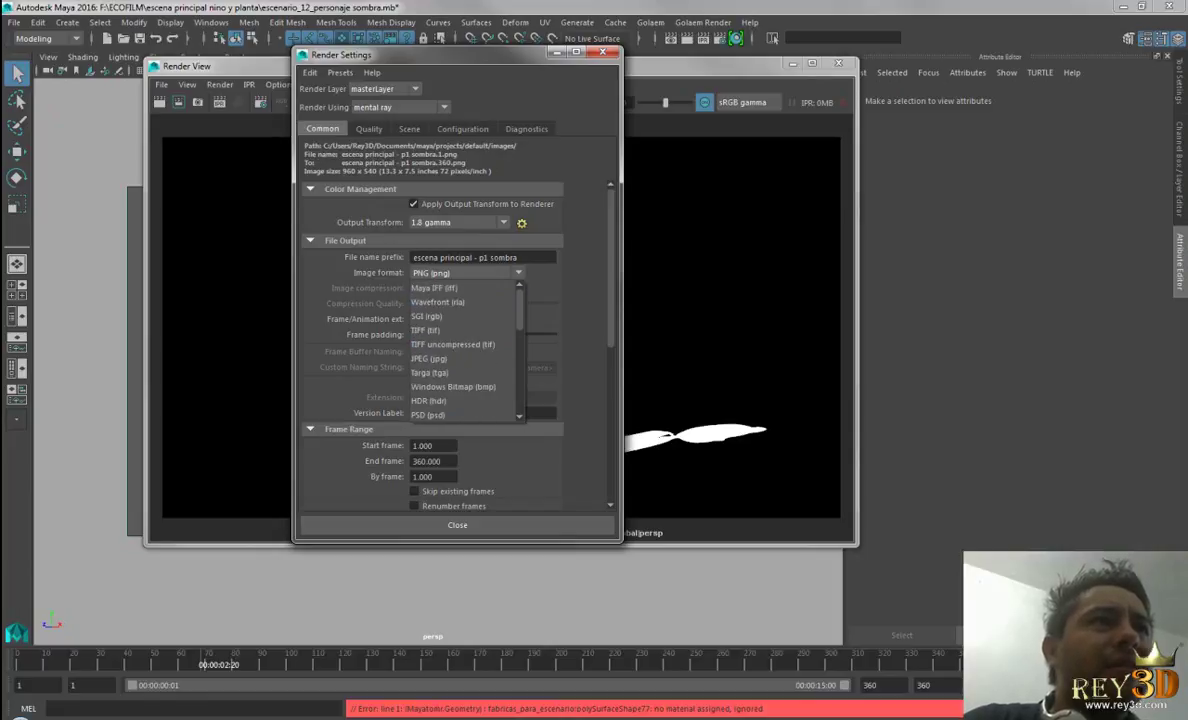
scroll(465, 350, "down", 1)
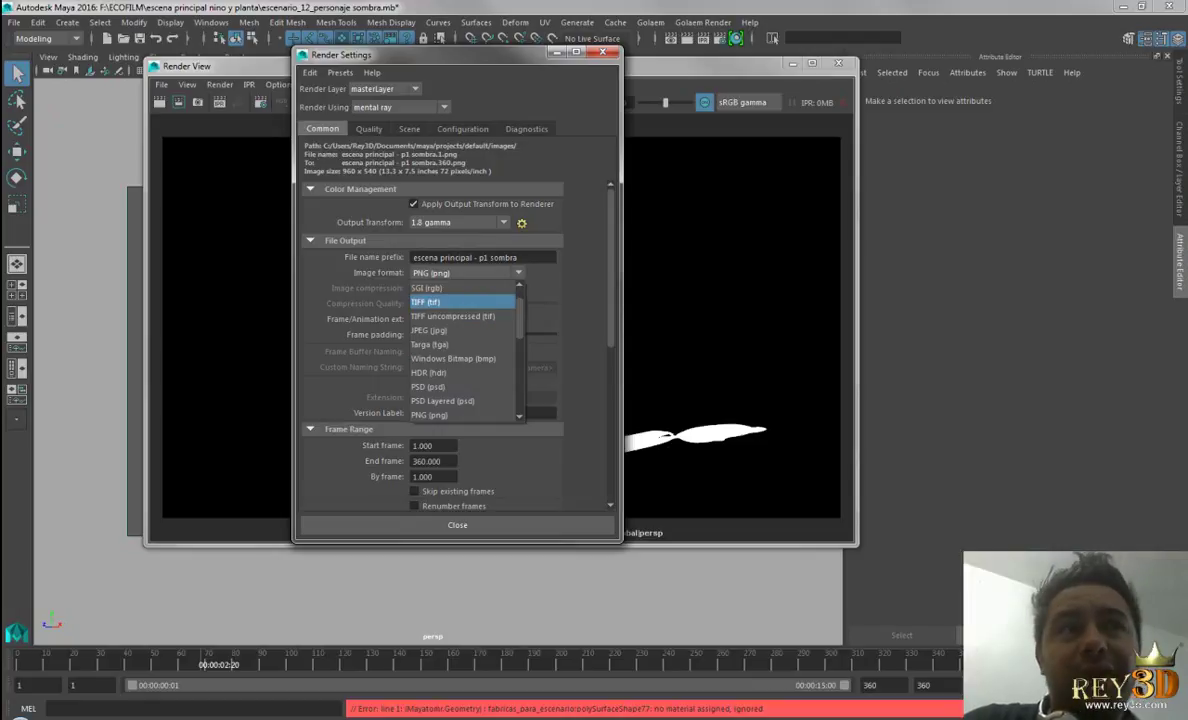
key("Escape")
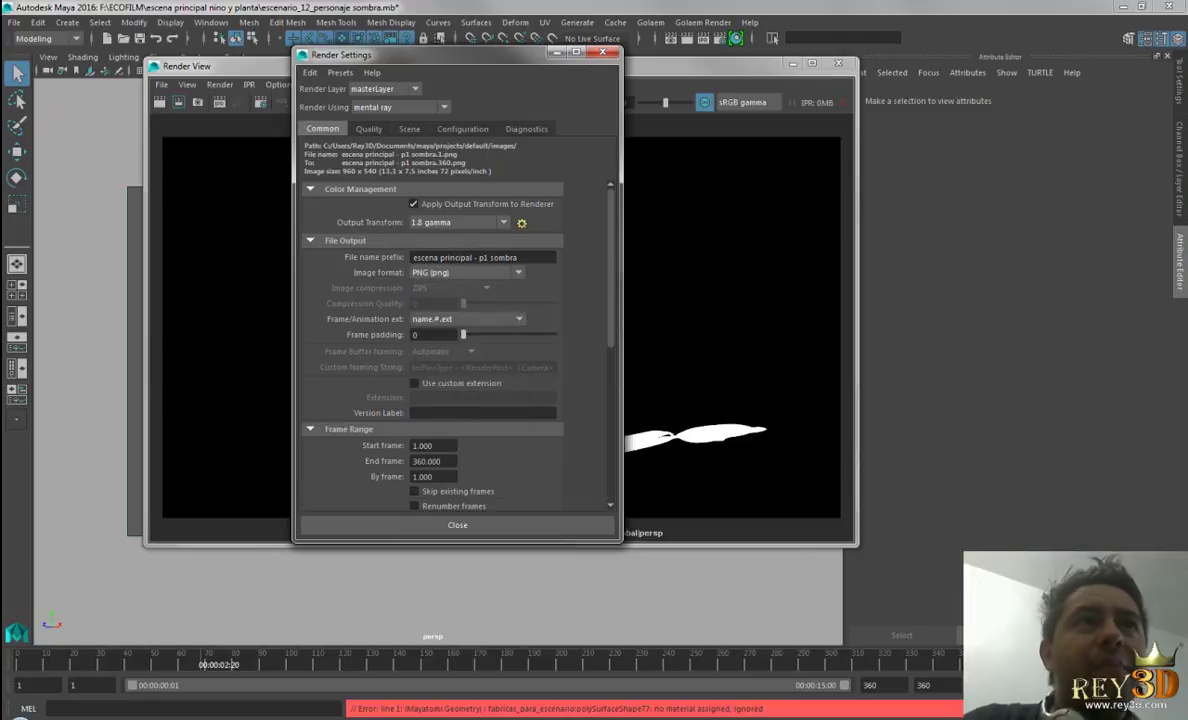
scroll(455, 340, "down", 5)
scroll(455, 340, "up", 5)
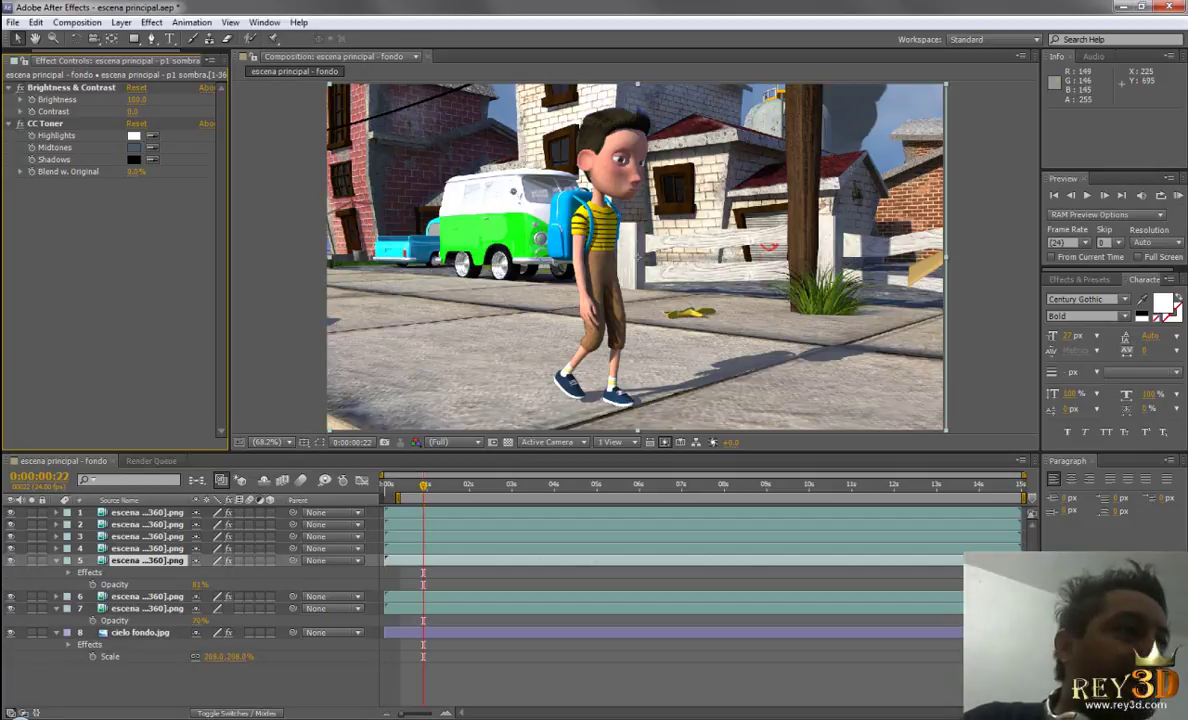
Toggle the layer 5 shadow pass off and on to compare, then reset CC Toner and undo it.
left_click(10, 560)
left_click(10, 560)
left_click(10, 560)
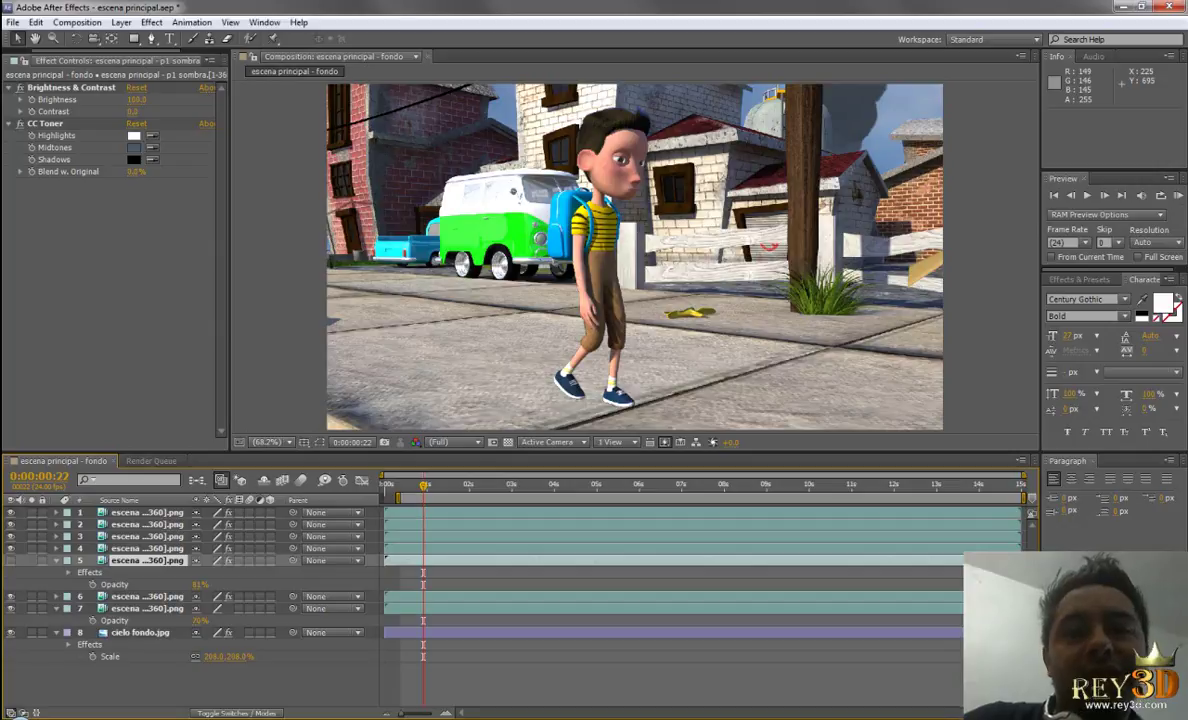
left_click(10, 560)
left_click(10, 560)
left_click(10, 560)
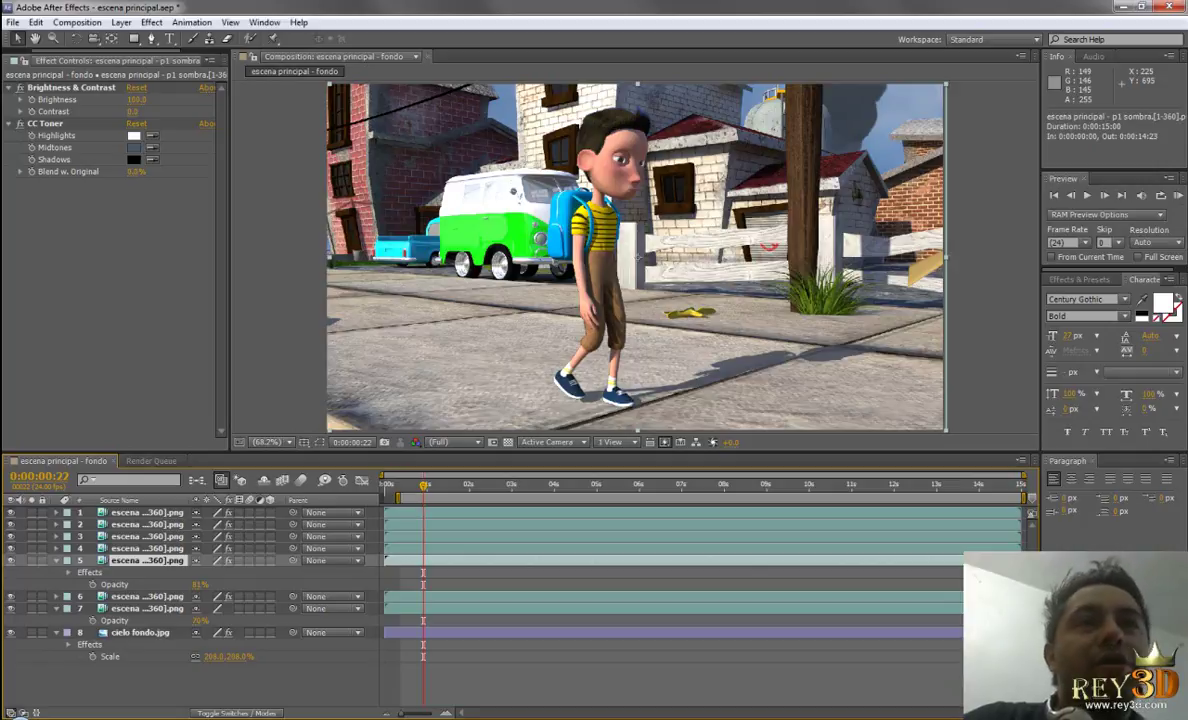
left_click(45, 123)
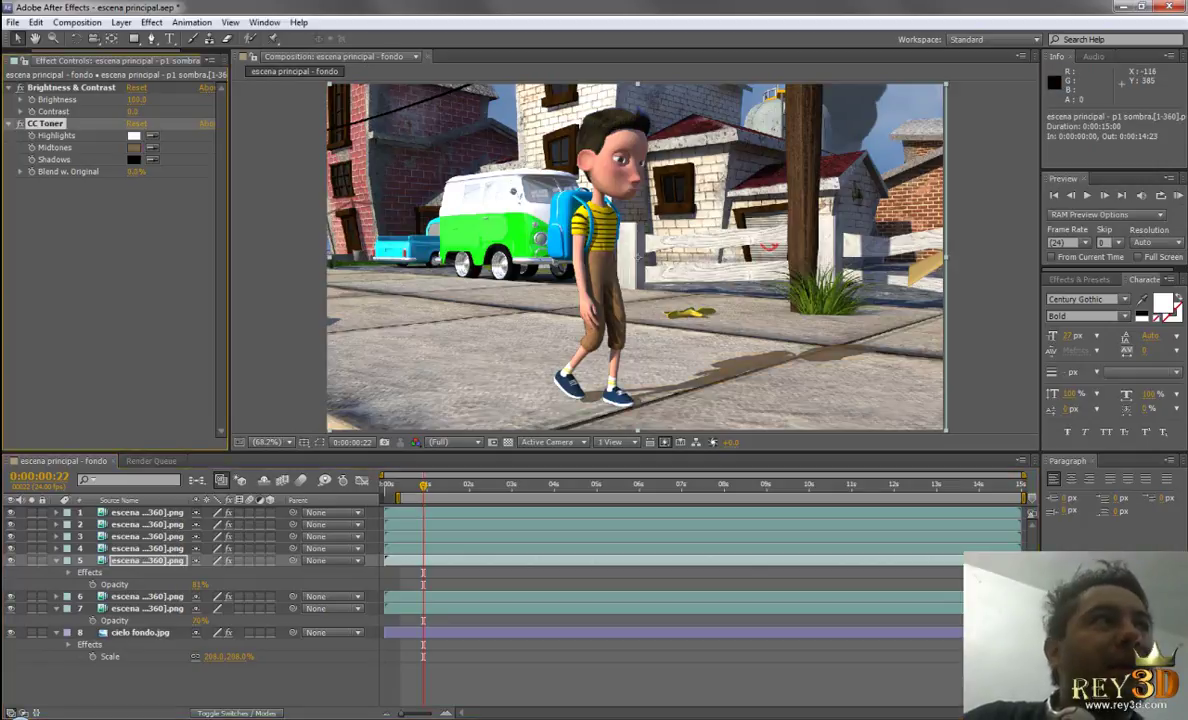
key("ctrl+z")
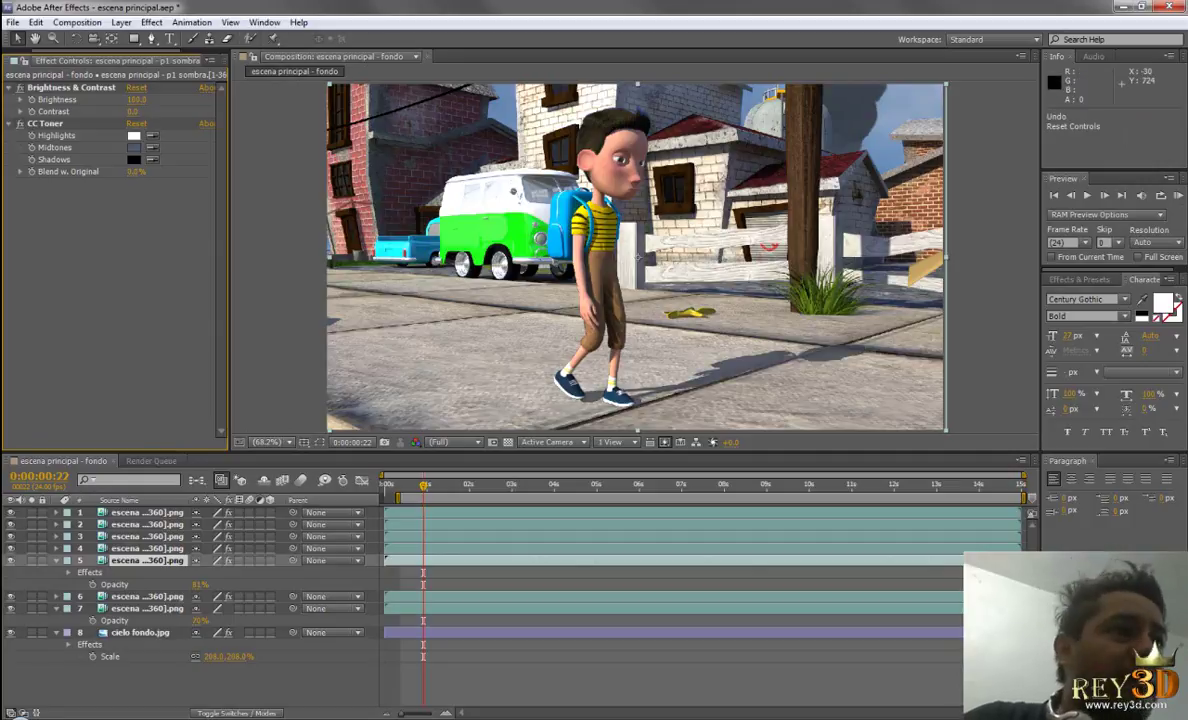
Run a RAM preview of the boy walking with his shadow, then step back a few frames.
key("KP_0")
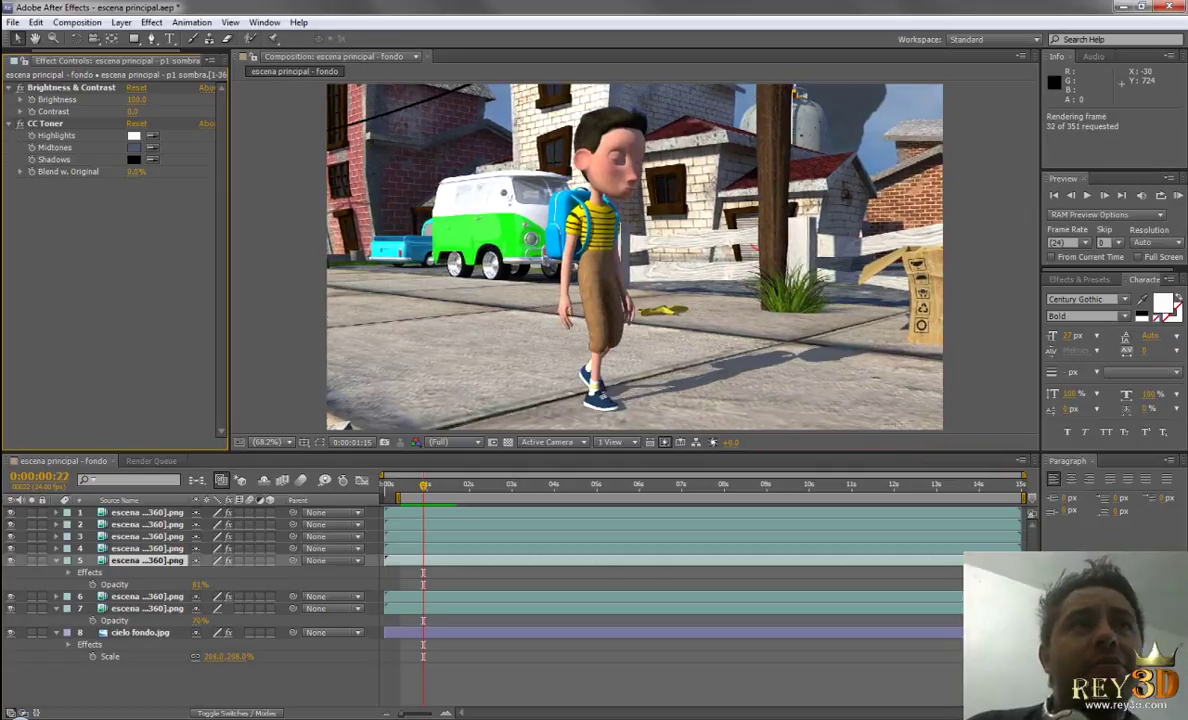
key("space")
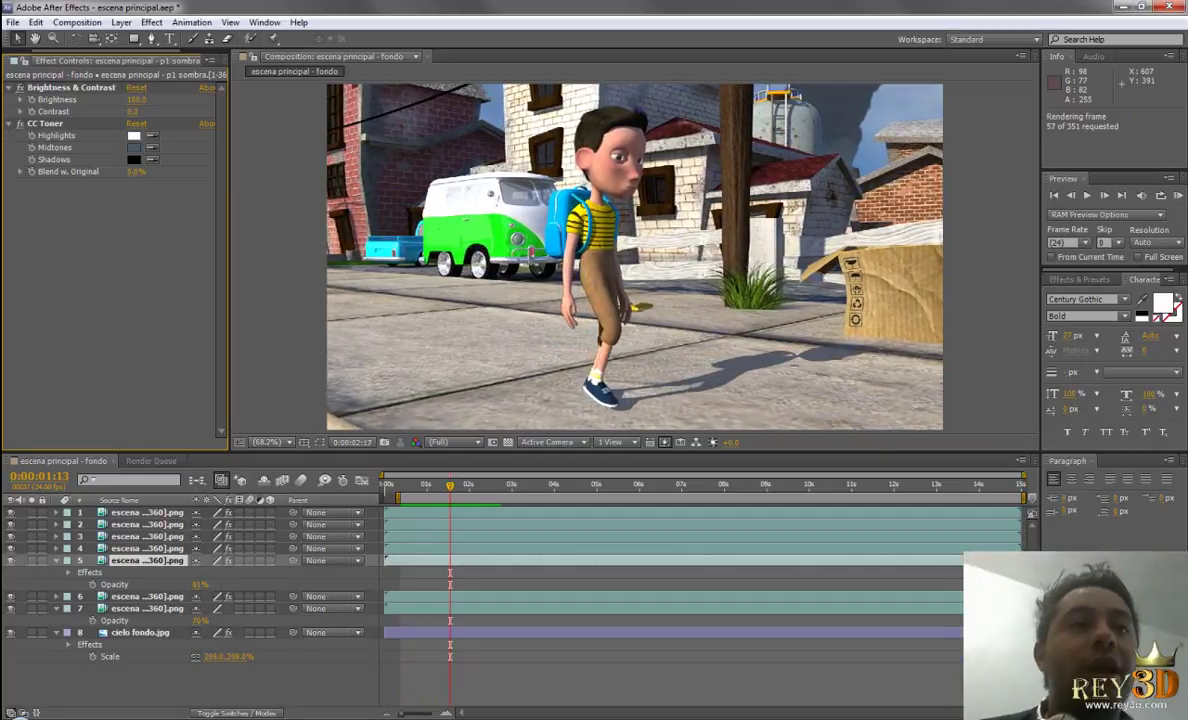
key("space")
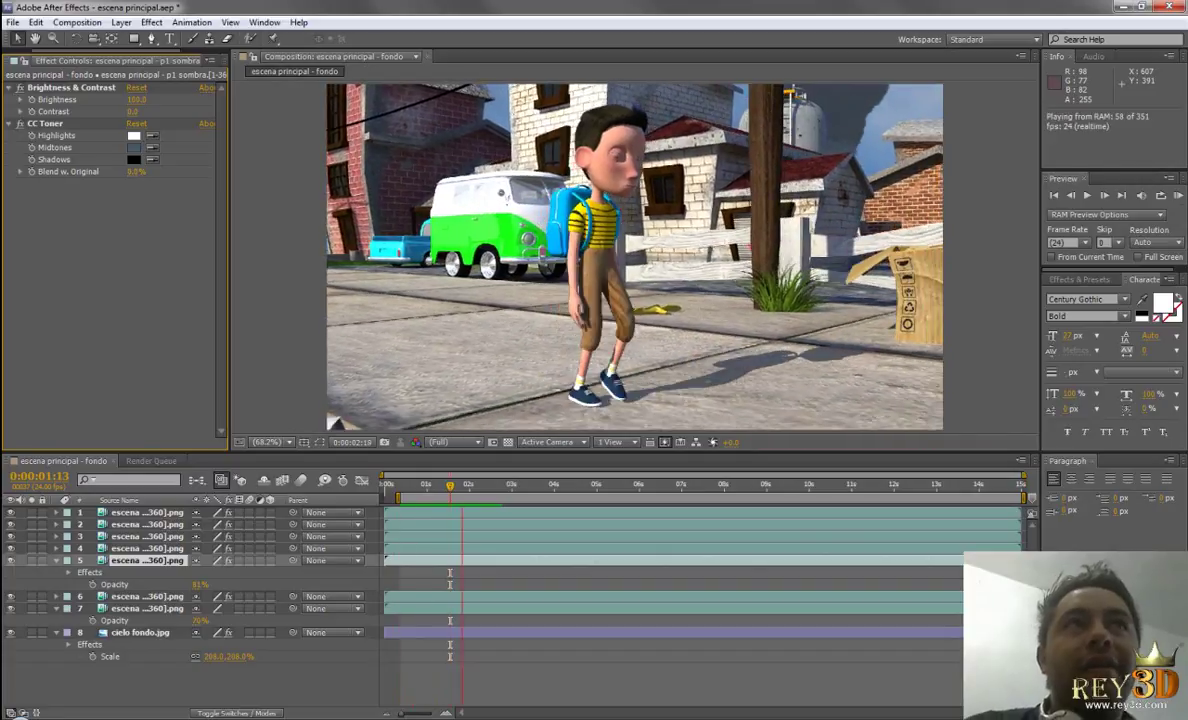
key("space")
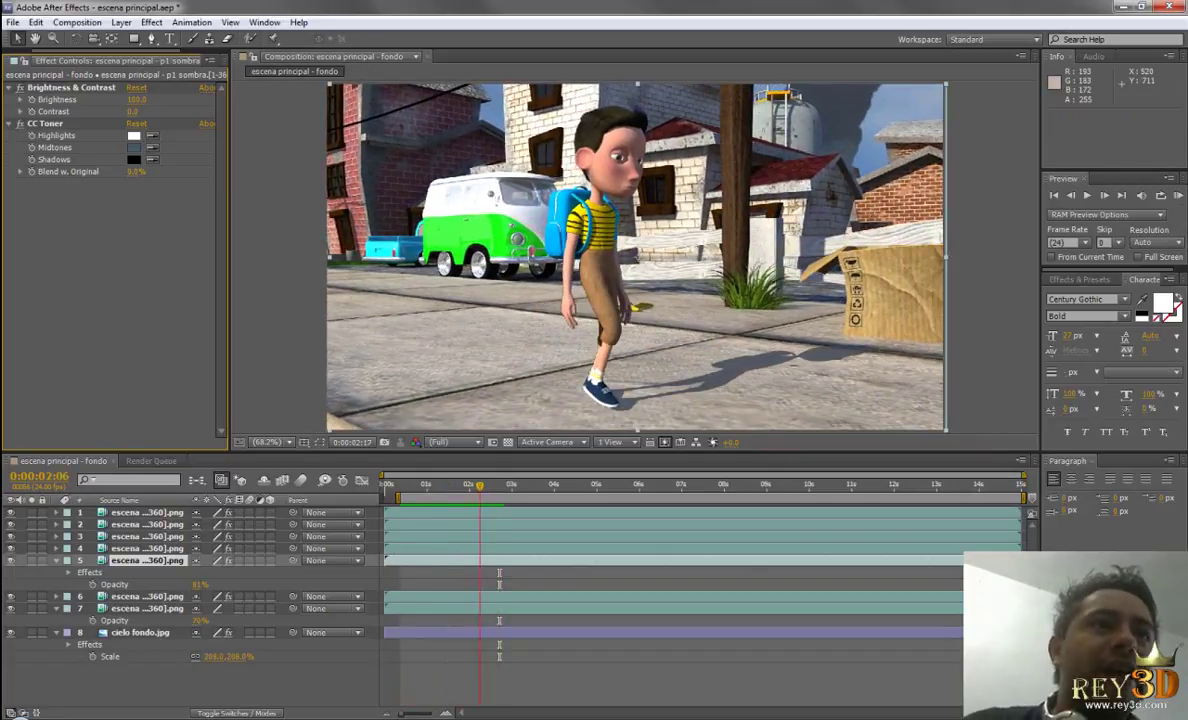
key("Page_Up")
key("Page_Up")
key("Page_Up")
key("Page_Up")
key("Page_Up")
key("Page_Up")
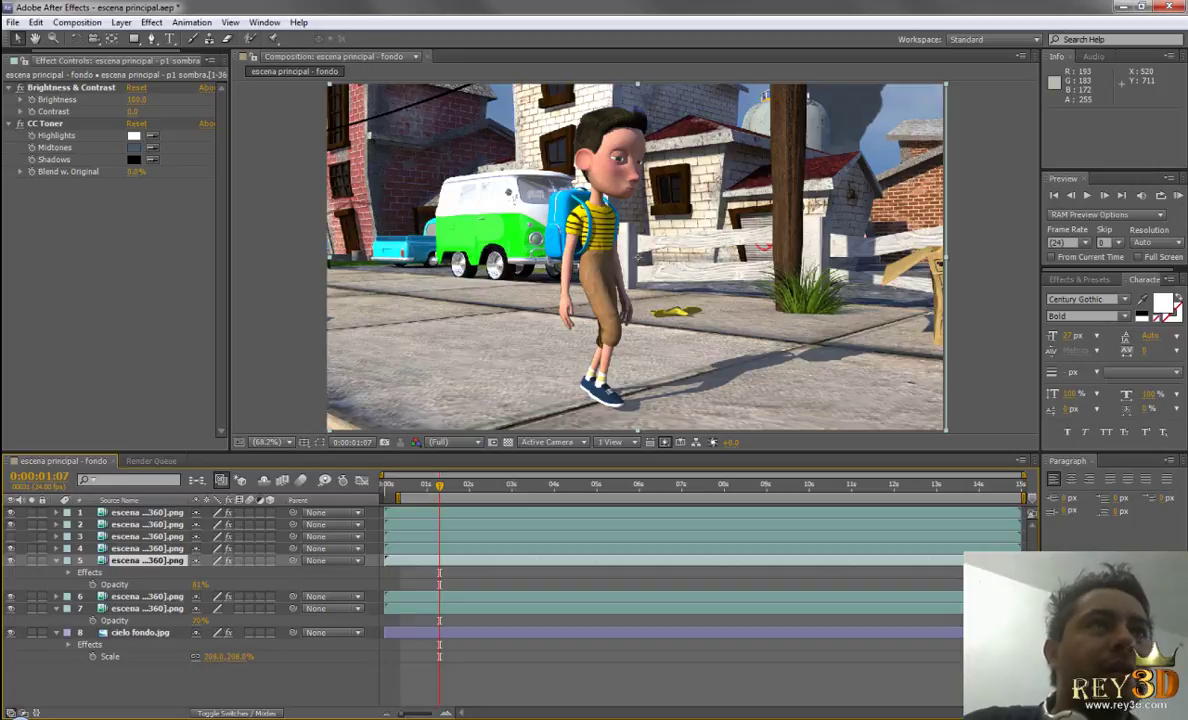
left_click(10, 512)
left_click(10, 512)
left_click(10, 512)
left_click(10, 512)
left_click(10, 512)
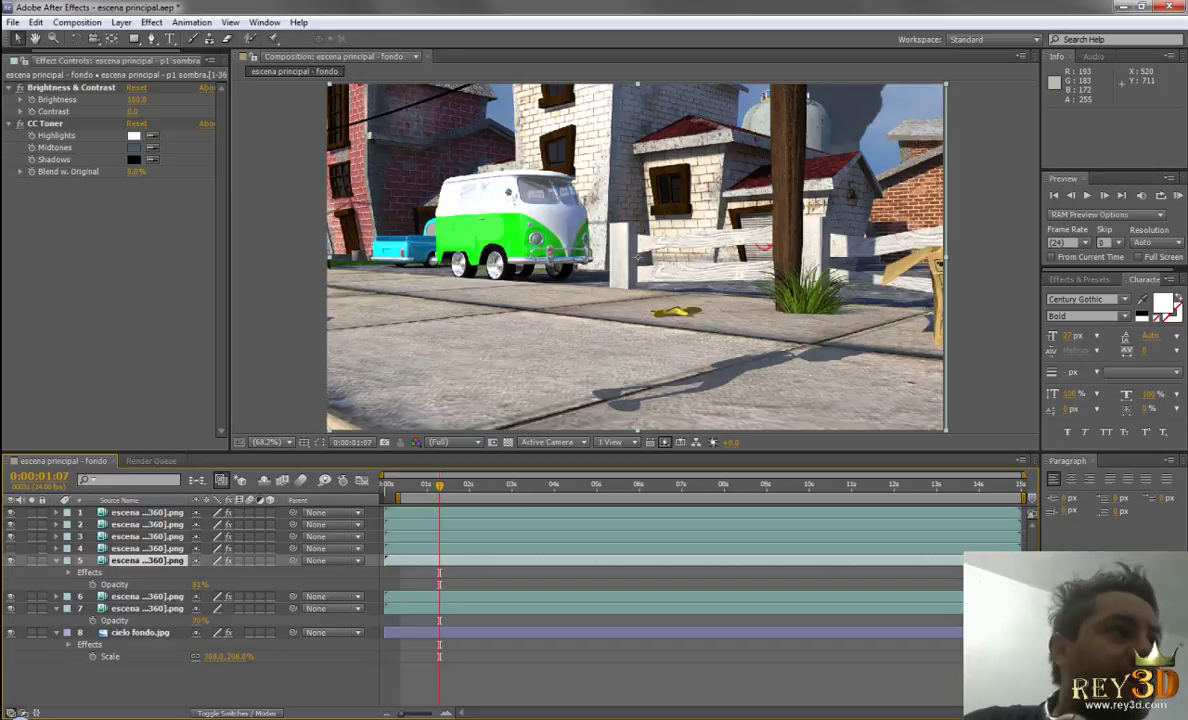
left_click(10, 512)
left_click(10, 512)
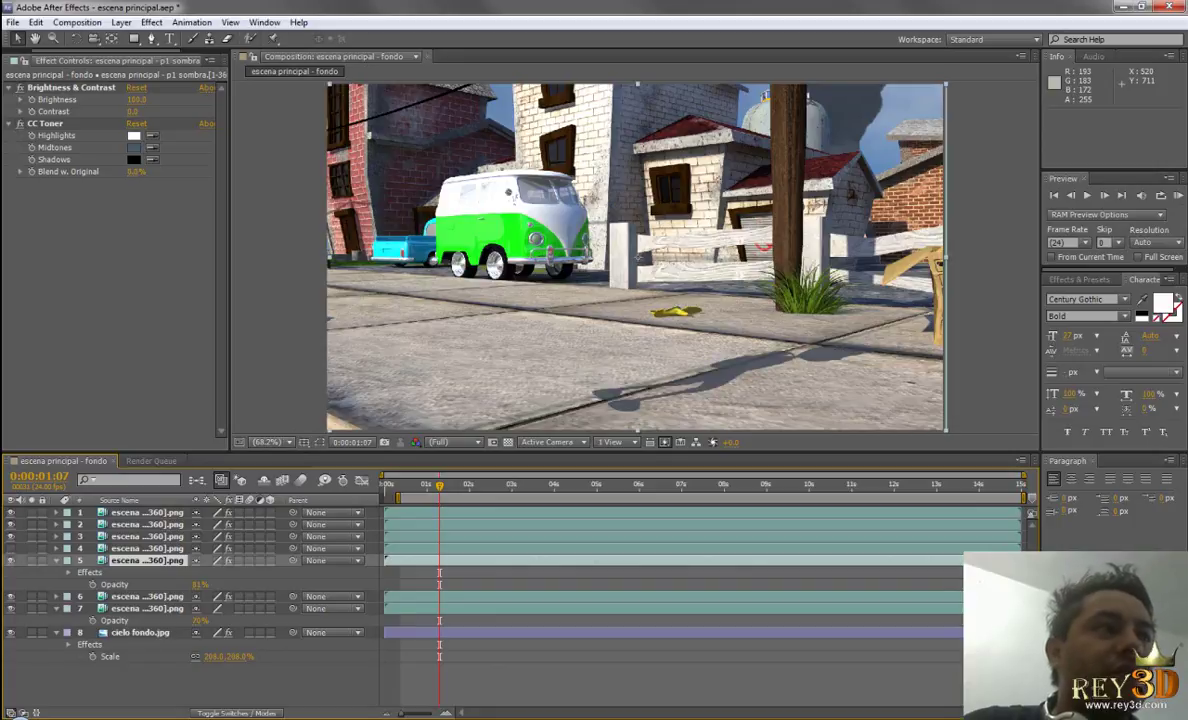
left_click(10, 512)
left_click(10, 608)
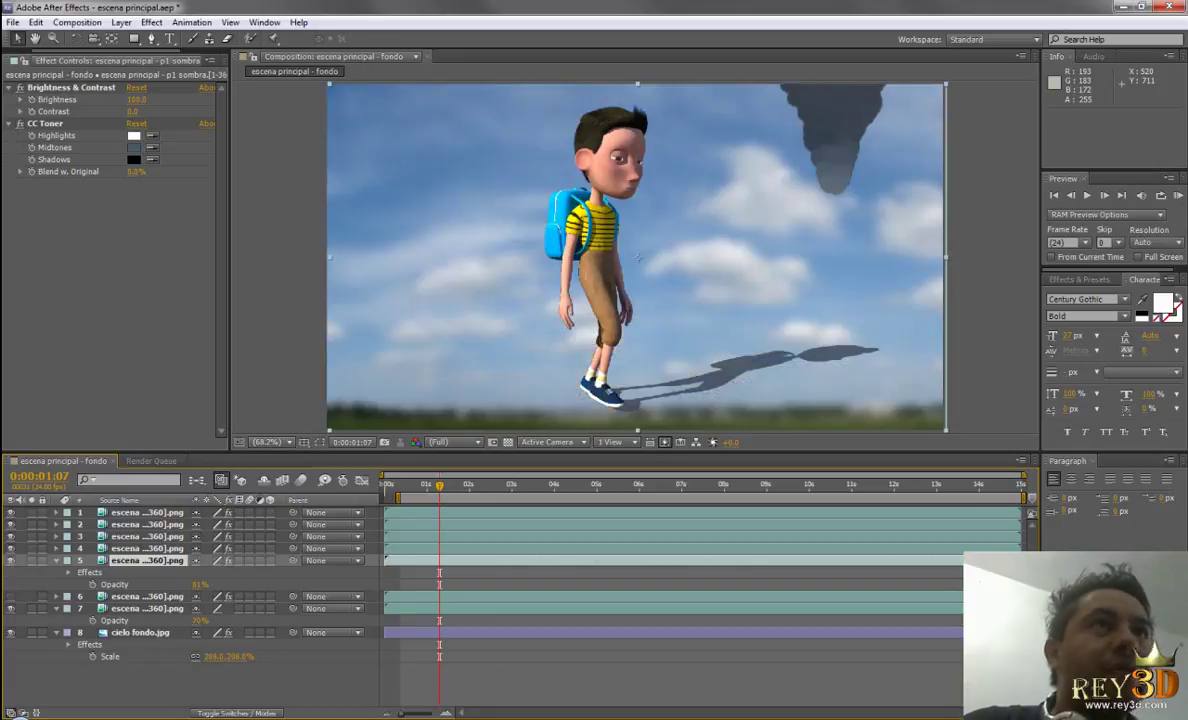
left_click(10, 608)
left_click(10, 608)
left_click(10, 608)
left_click(10, 560)
left_click(10, 560)
left_click(10, 560)
left_click(10, 561)
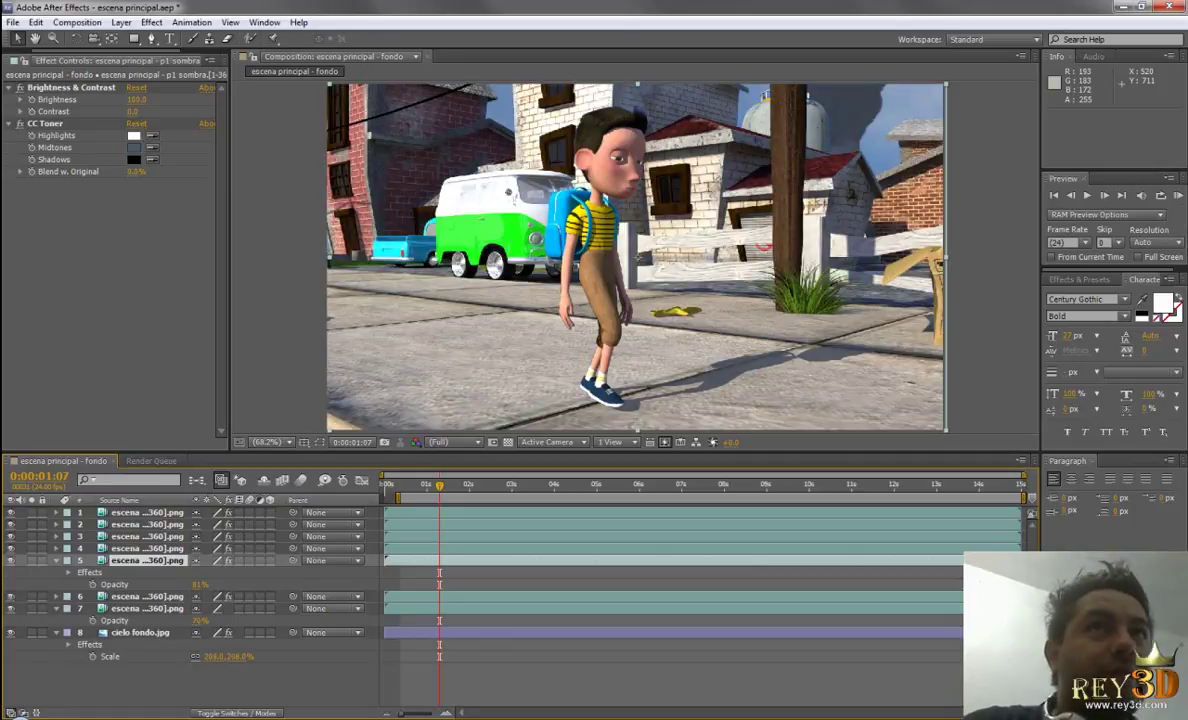
left_click(10, 596)
left_click(10, 596)
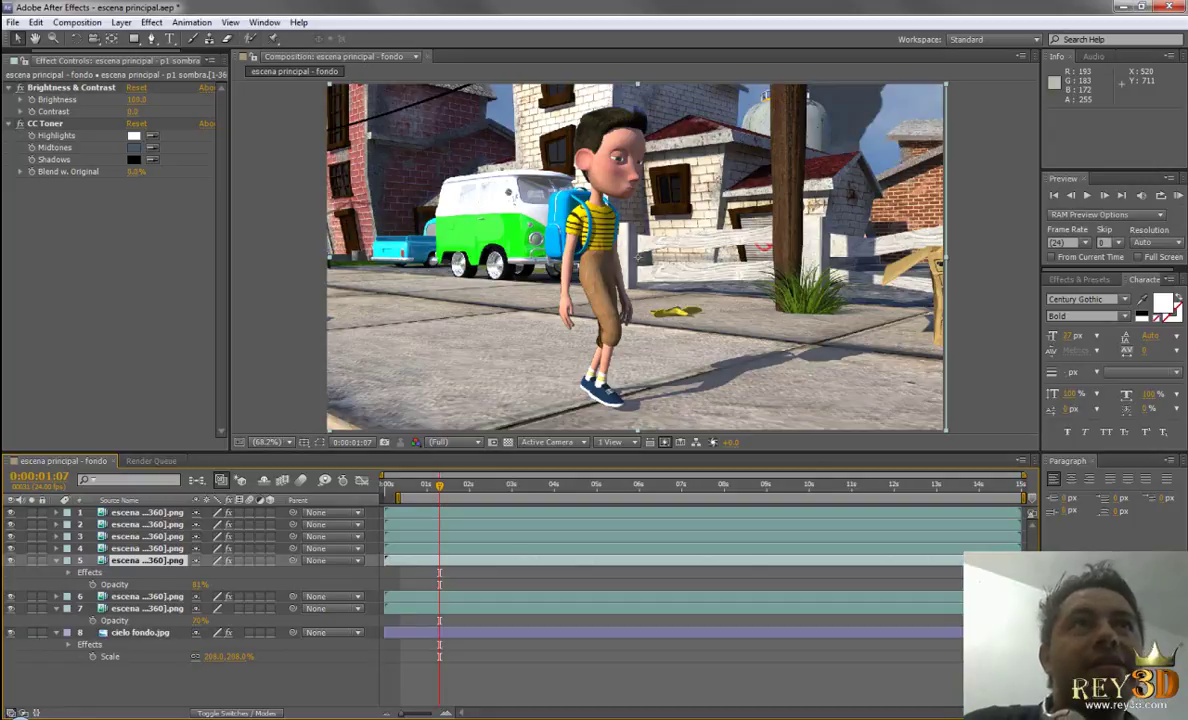